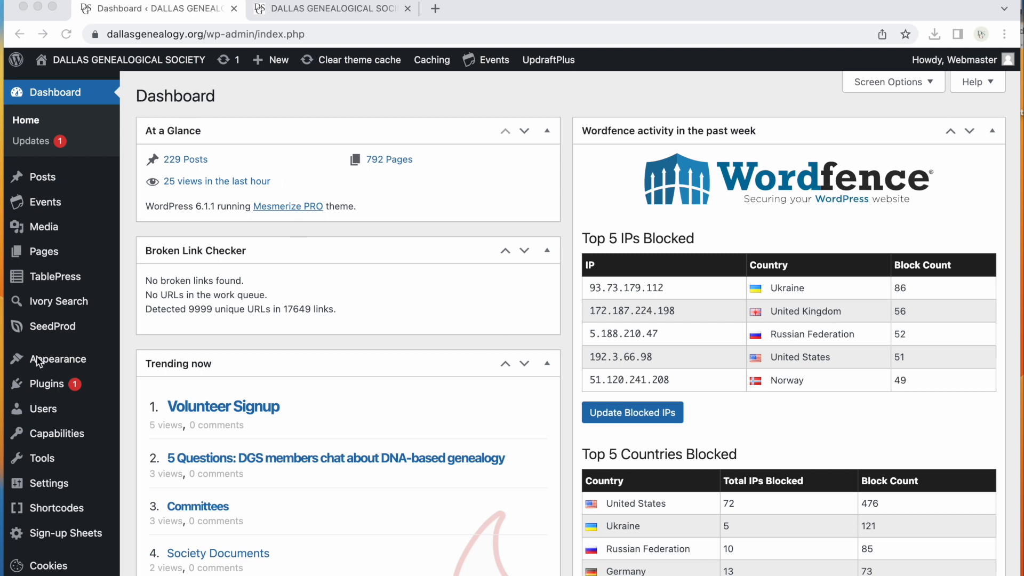
Open the theme Customizer and examine the page sections list alongside the home page preview
mouse_move(57, 358)
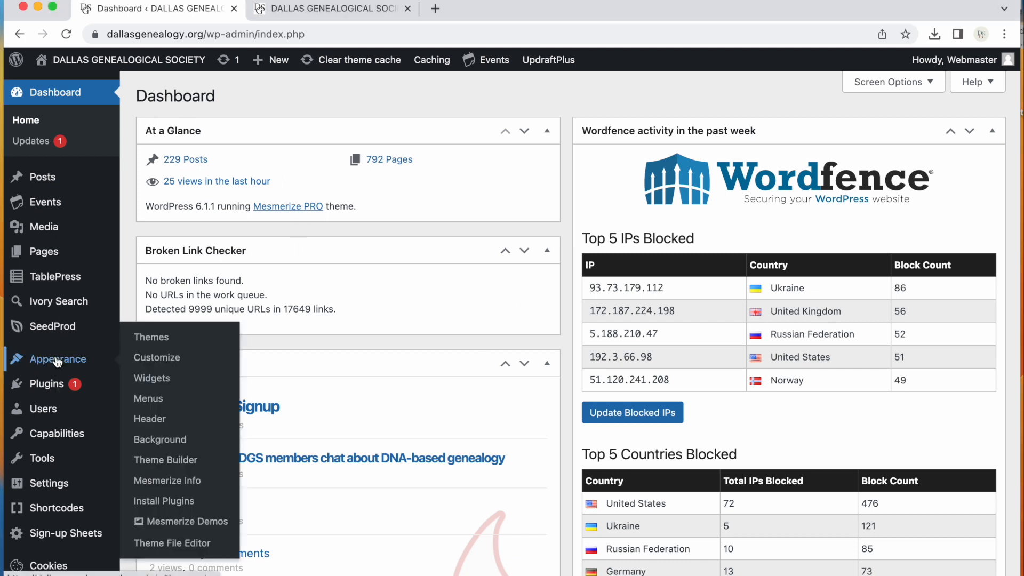
click(160, 359)
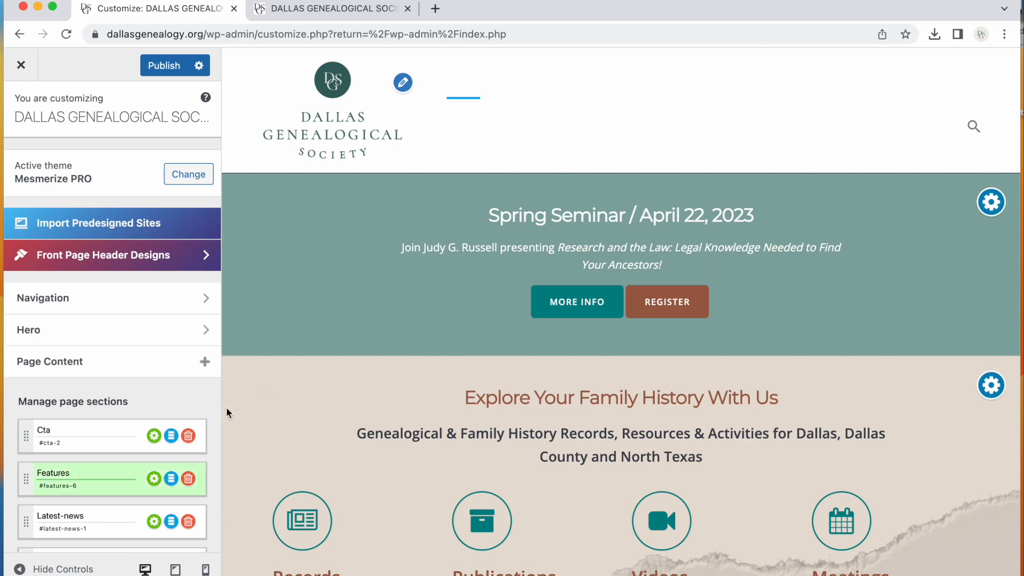
scroll(186, 368, down, 5)
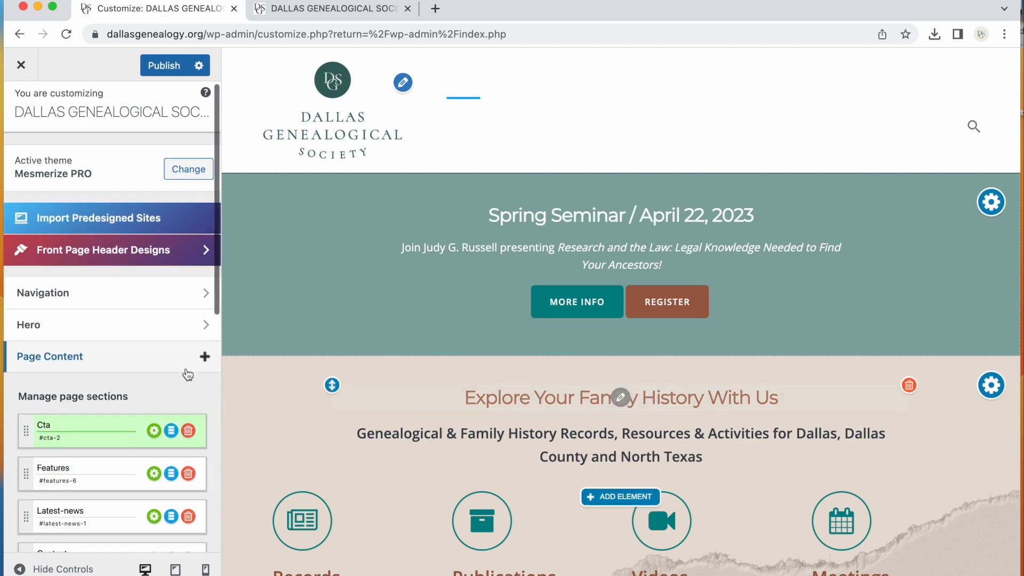
scroll(184, 369, up, 10)
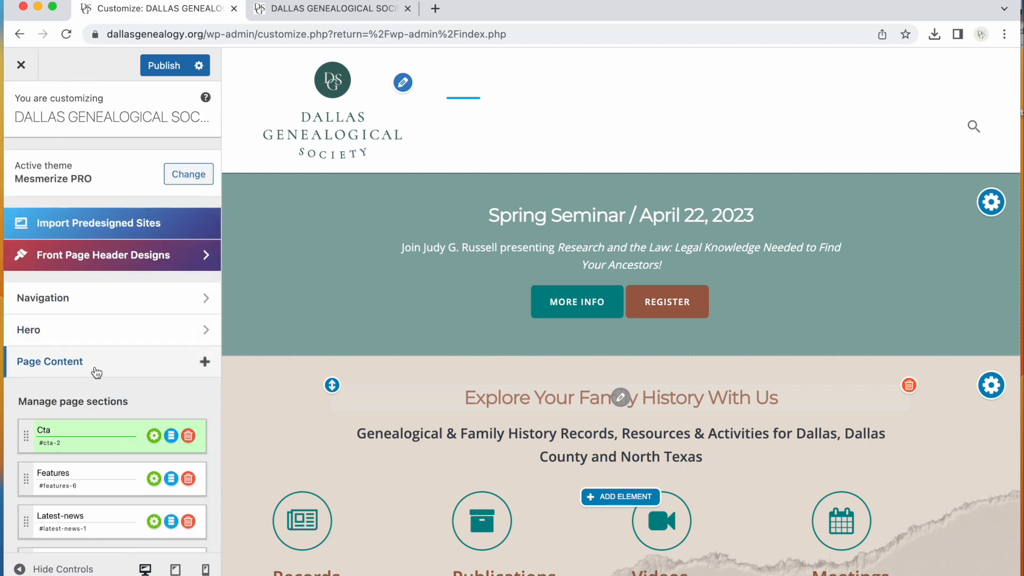
scroll(97, 373, down, 2)
scroll(96, 372, down, 5)
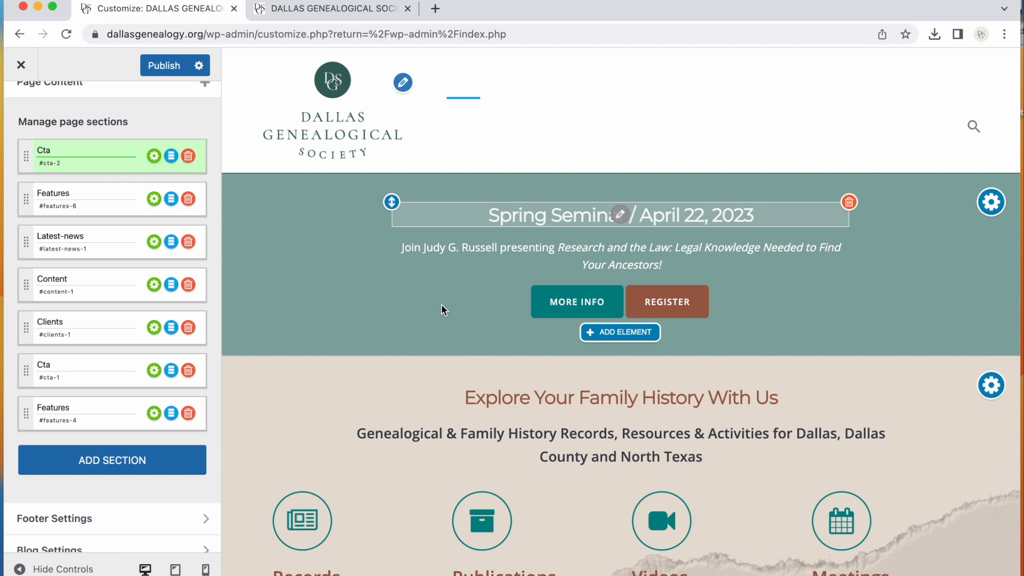
scroll(445, 459, down, 4)
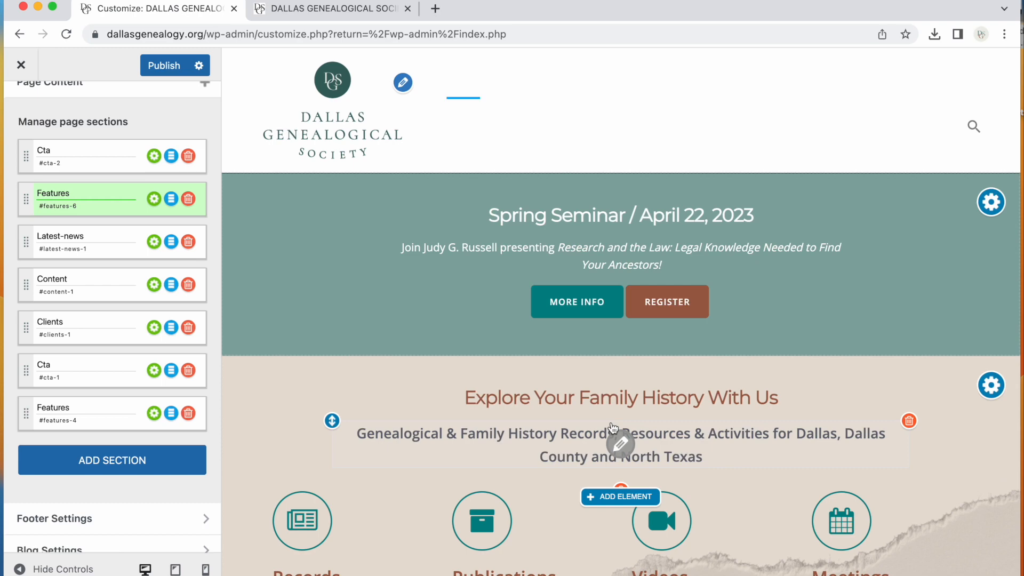
scroll(535, 495, down, 4)
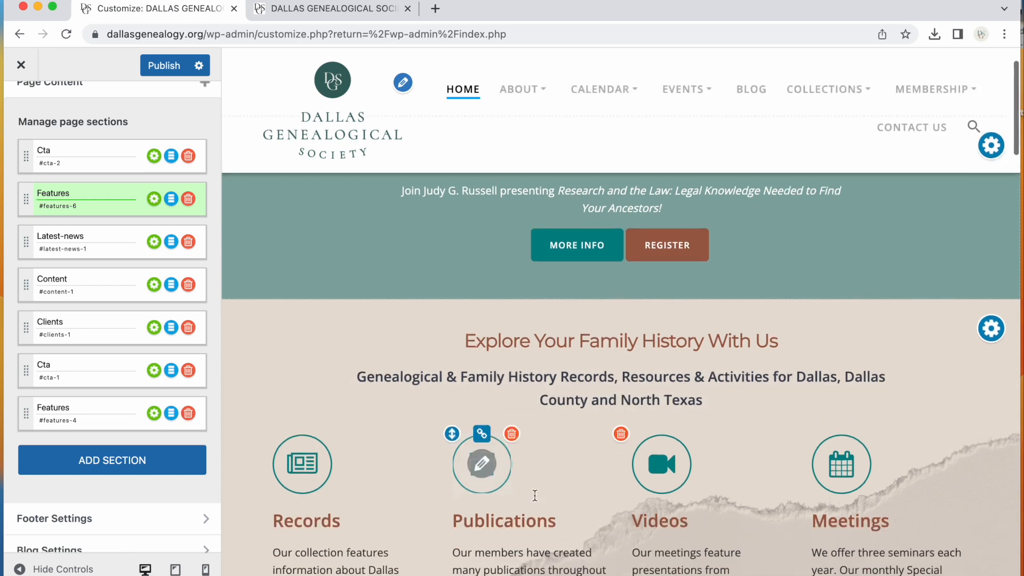
scroll(536, 500, up, 4)
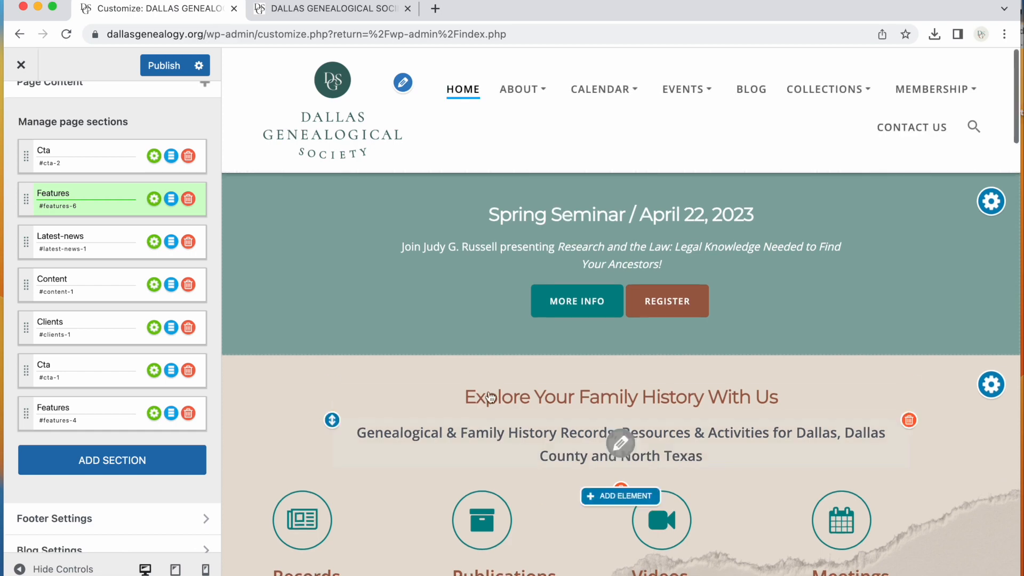
scroll(137, 190, down, 1)
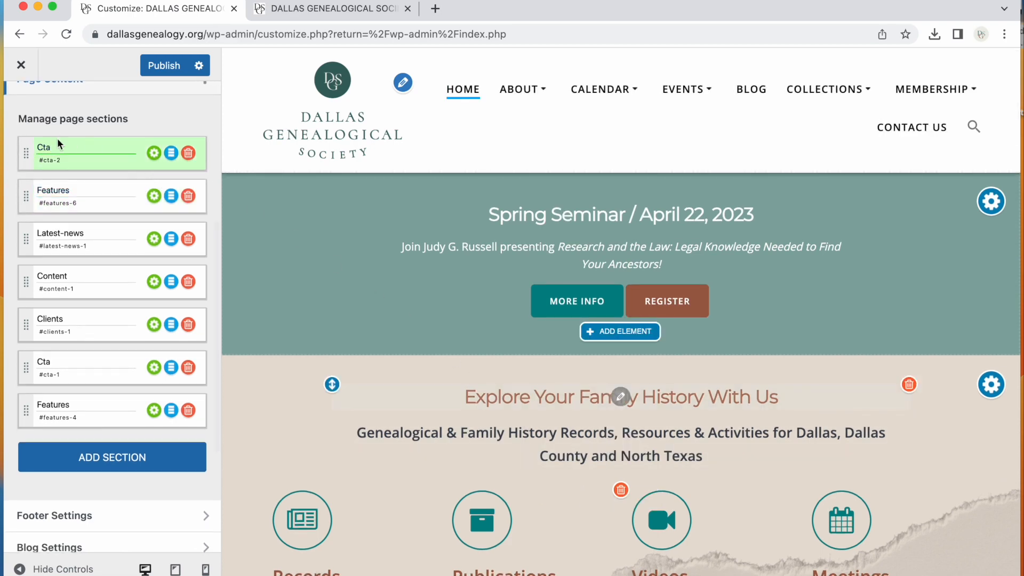
Rename the first Cta section as Cta Spring Seminar
click(92, 148)
scroll(69, 147, down, 1)
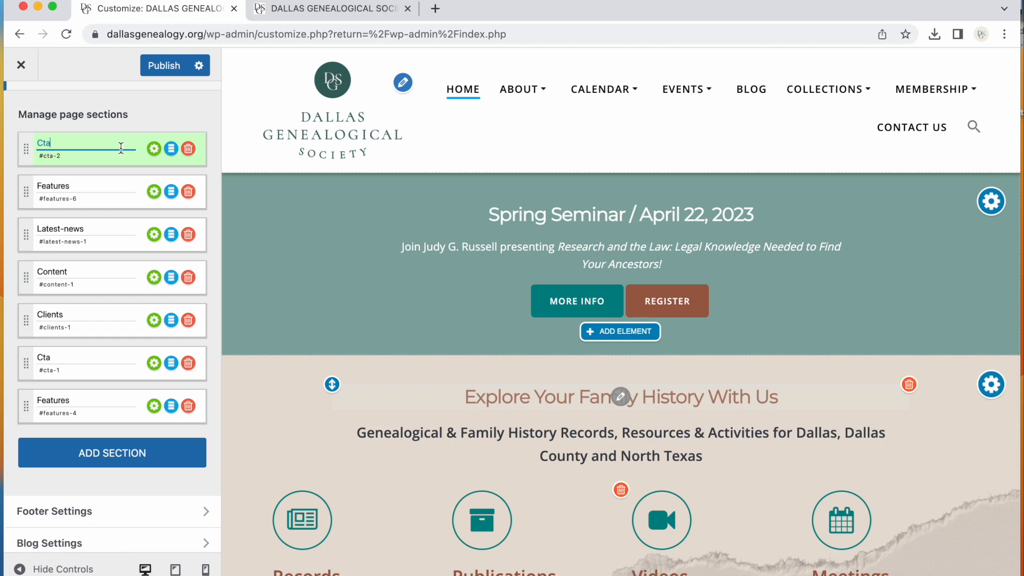
text(Spring Seminar)
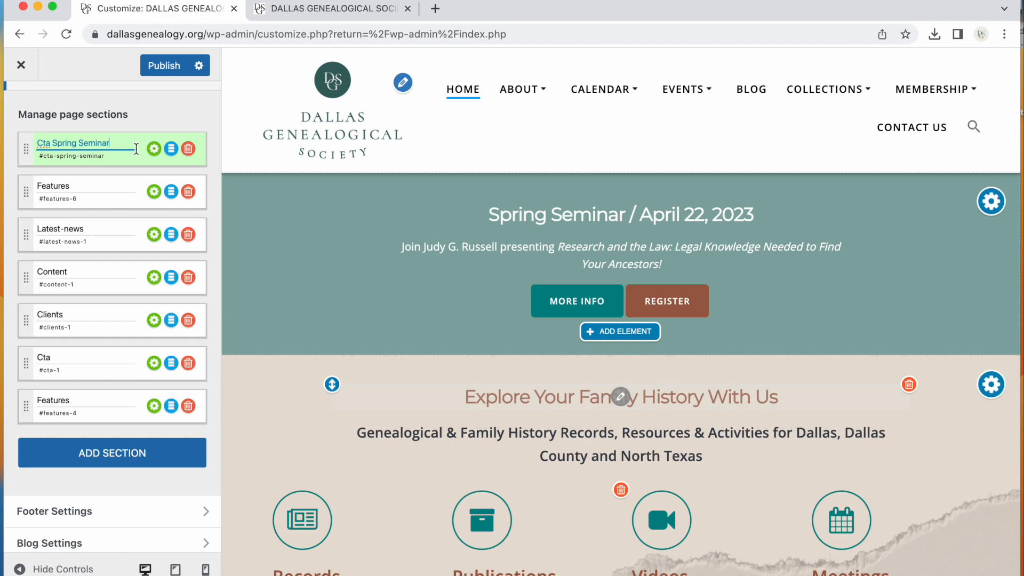
Move the Cta Spring Seminar section below the first Features section
click(51, 187)
drag(26, 148, 27, 207)
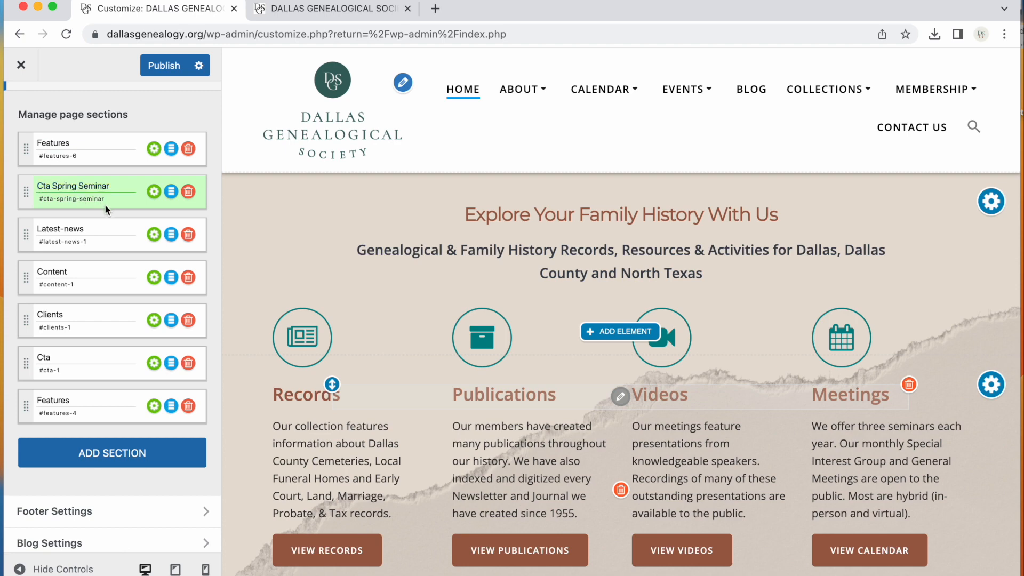
scroll(105, 206, down, 1)
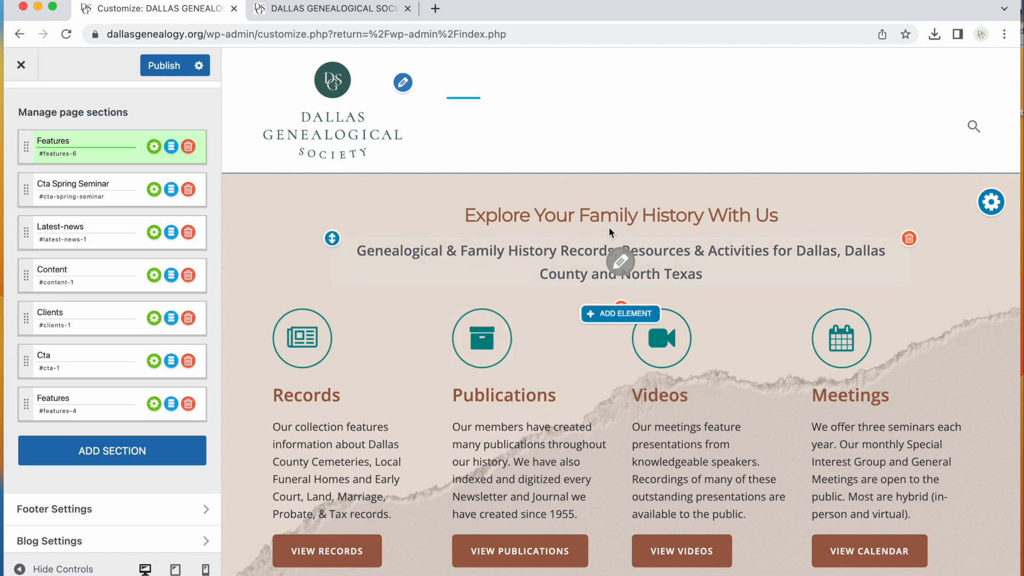
scroll(396, 358, down, 5)
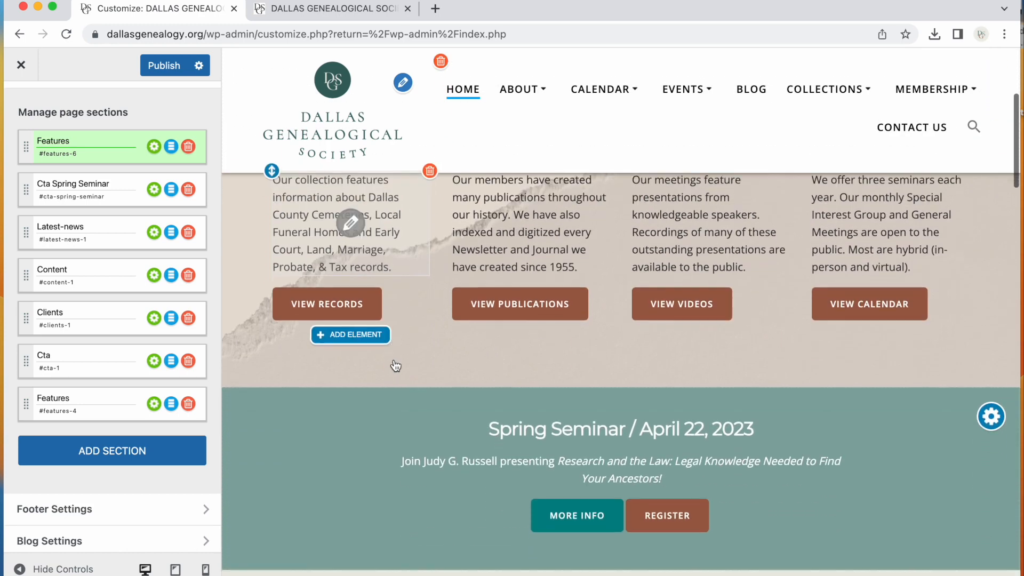
scroll(395, 366, down, 3)
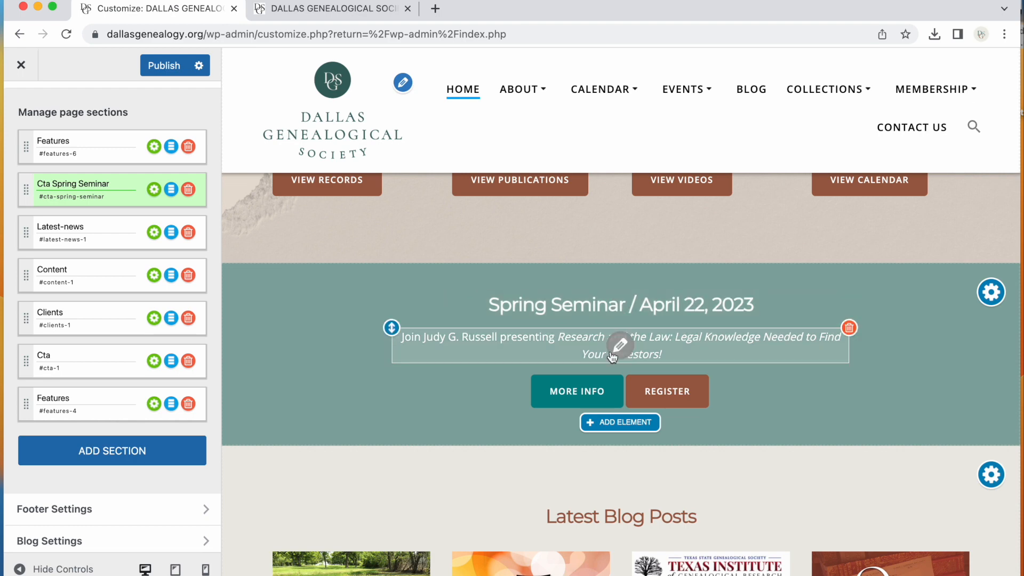
scroll(612, 356, up, 8)
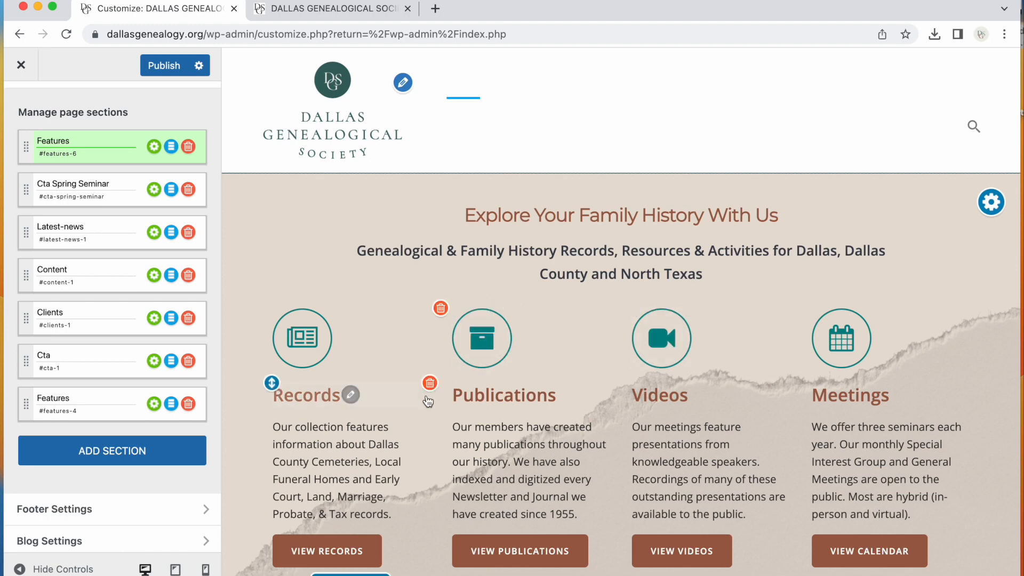
Add a new Call to Action section using the third Cta design
click(109, 457)
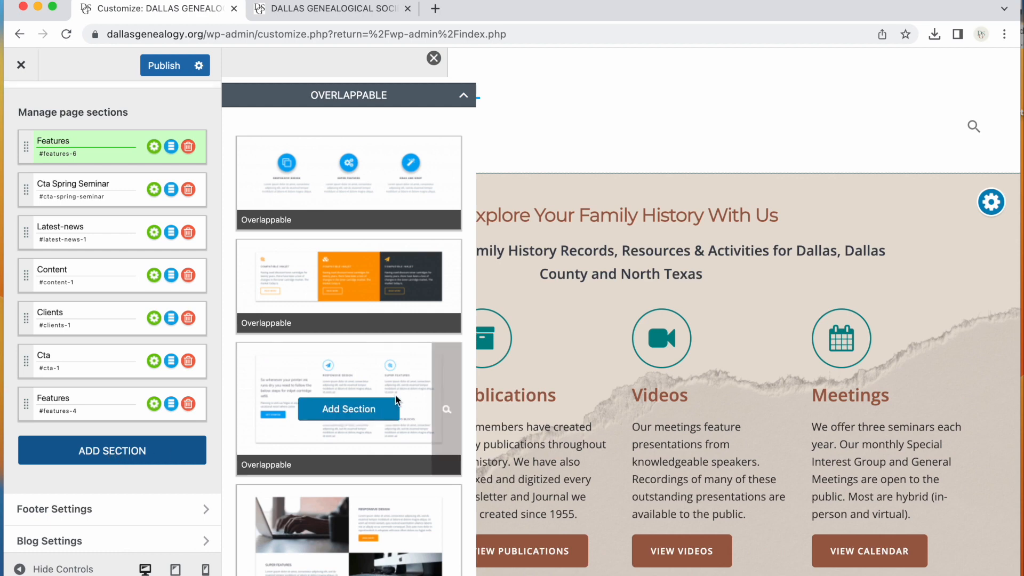
click(464, 97)
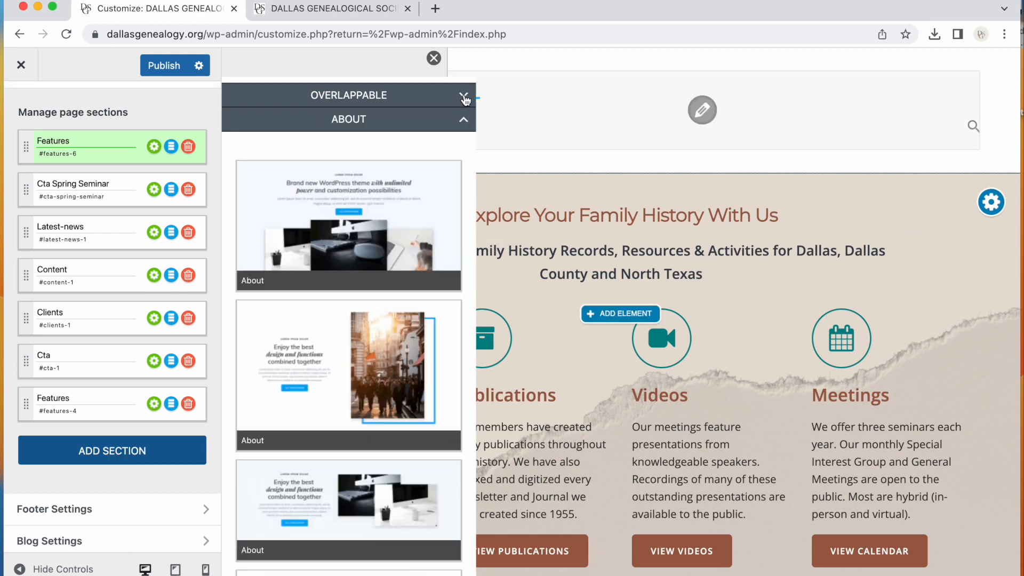
click(465, 118)
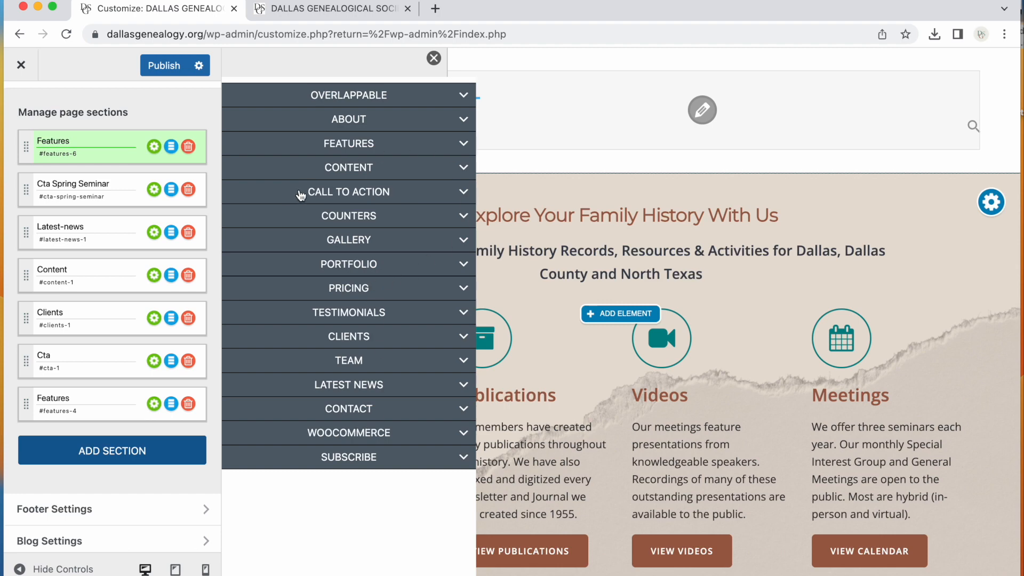
click(357, 194)
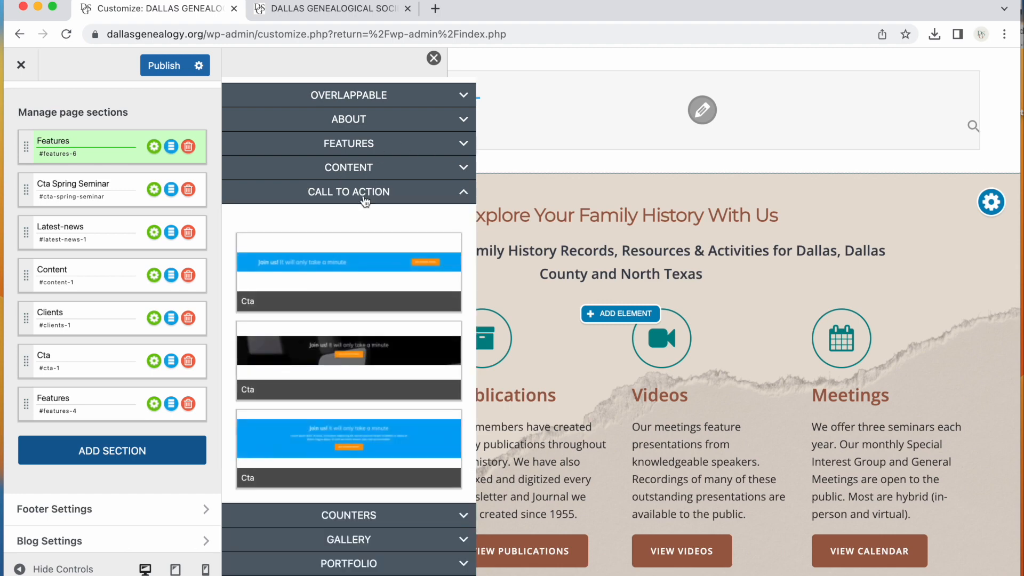
scroll(377, 203, down, 2)
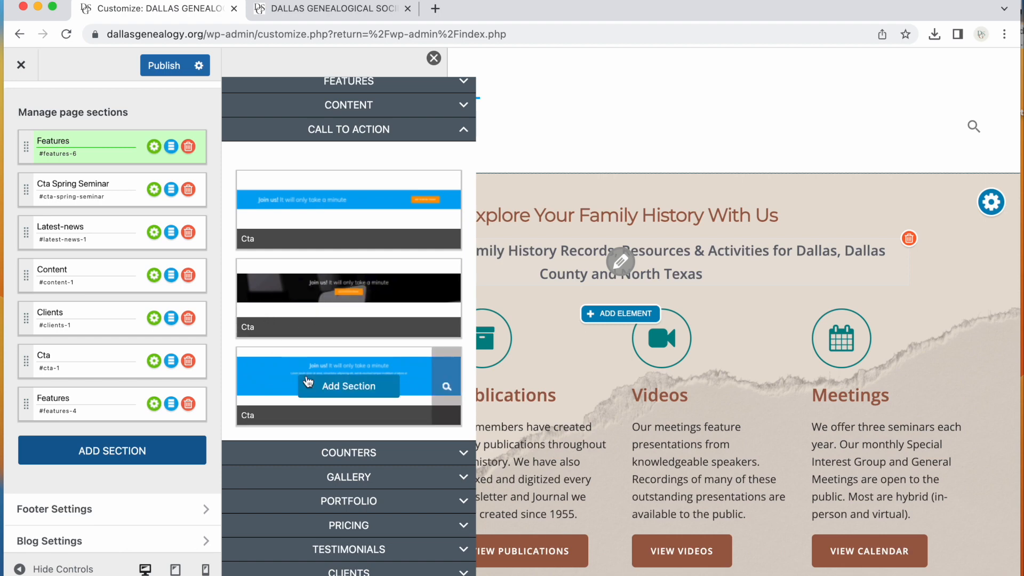
scroll(298, 351, down, 1)
click(327, 367)
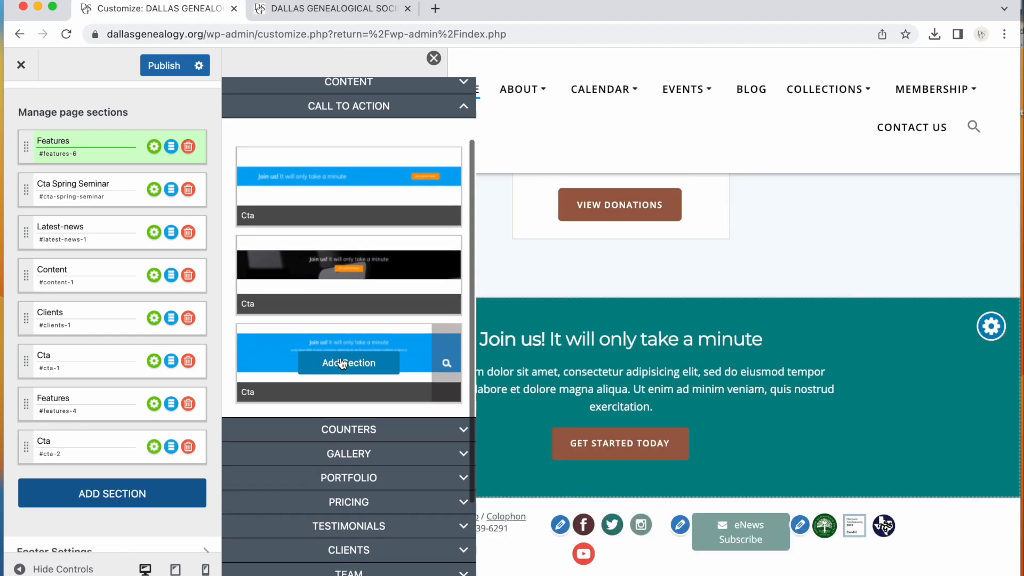
Rename the new section as Cta March Gen Meeting and move it to the top of the section list
click(70, 437)
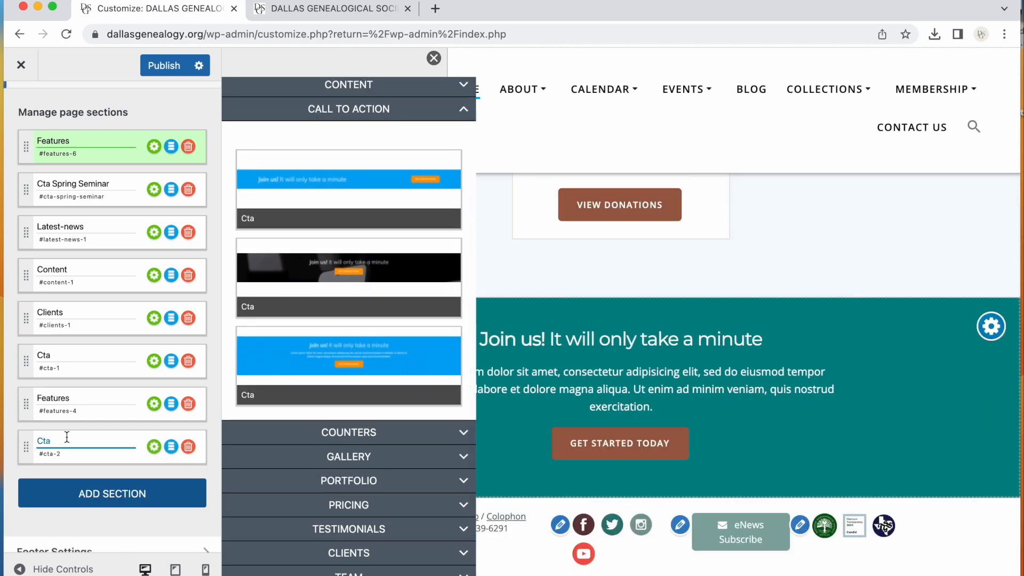
scroll(70, 438, up, 1)
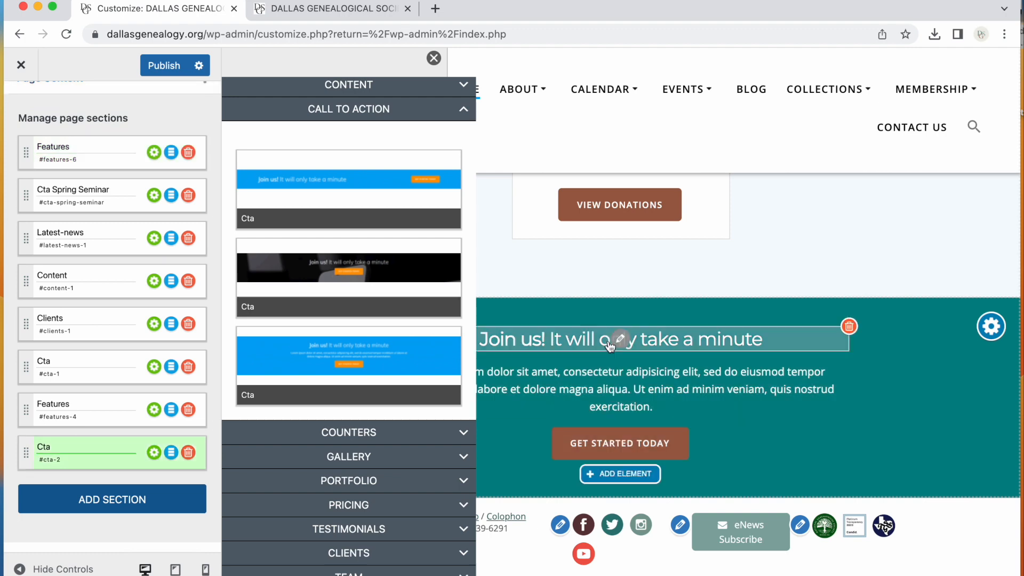
click(79, 444)
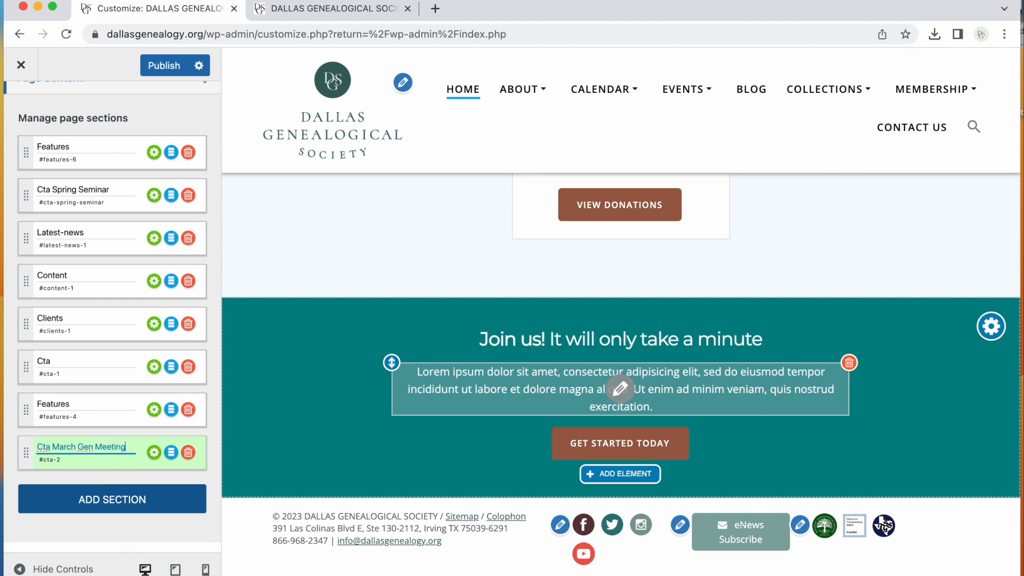
drag(25, 452, 43, 150)
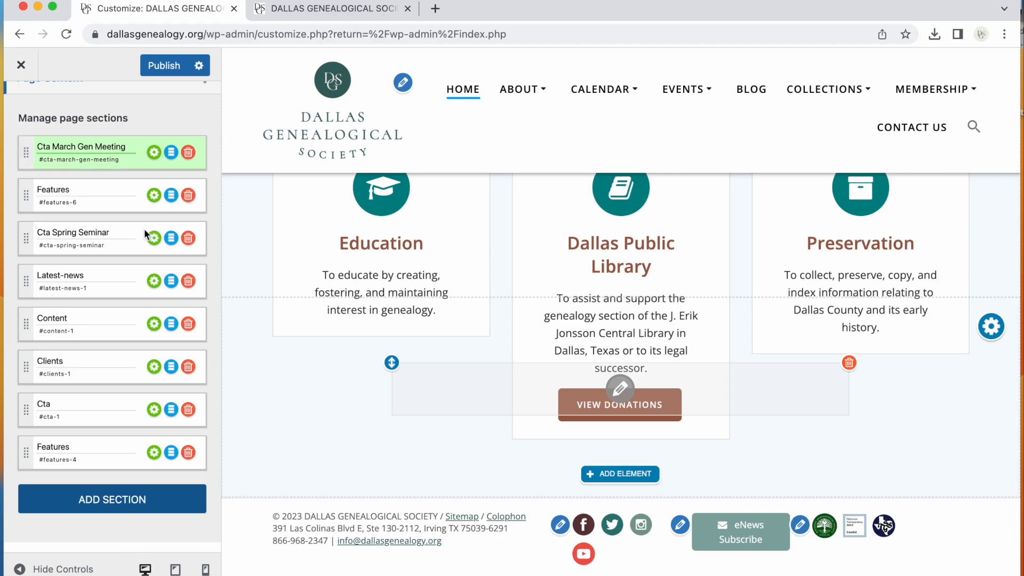
scroll(422, 352, up, 20)
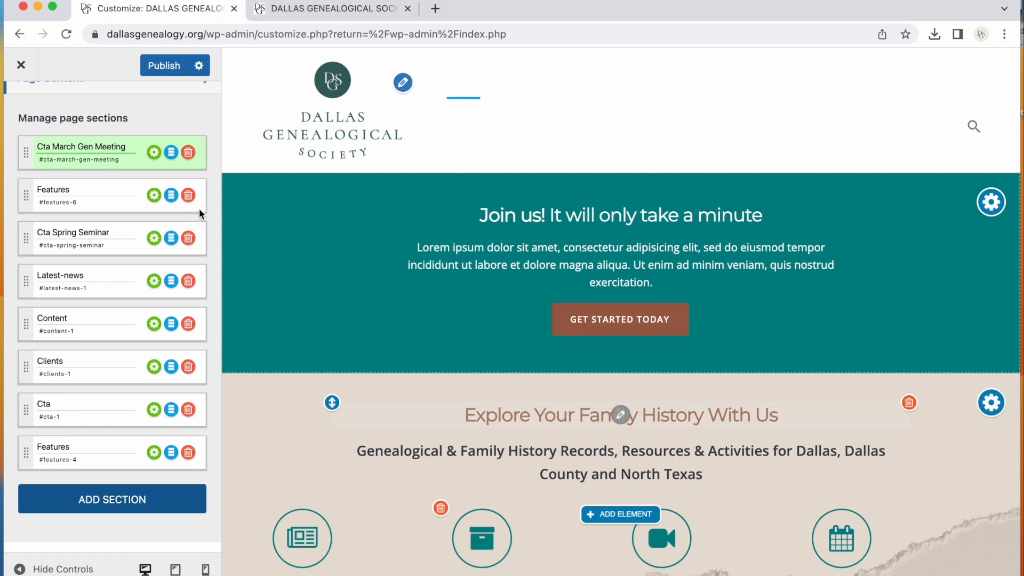
Rename the top section back to Cta and move it to the bottom of the section list
drag(129, 145, 54, 141)
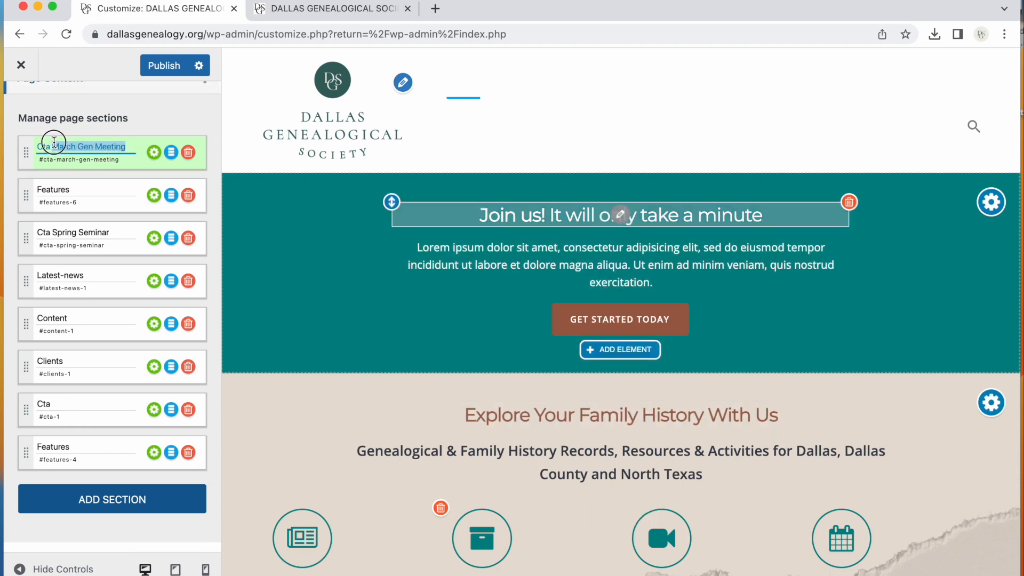
key(BackSpace)
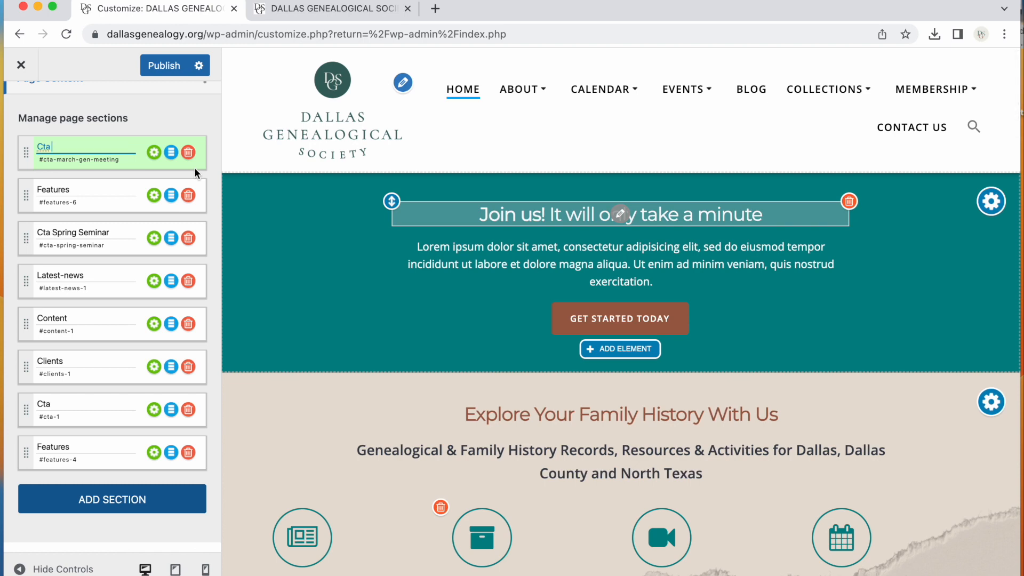
drag(26, 151, 28, 453)
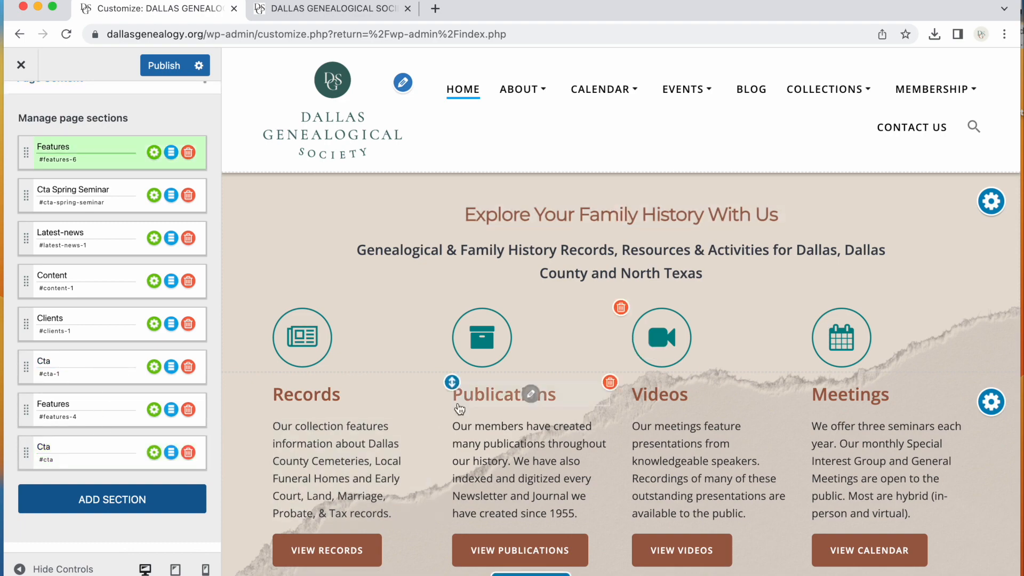
Scroll through the home page preview to check the order of the sections
scroll(459, 409, down, 10)
scroll(460, 410, up, 3)
scroll(460, 410, up, 2)
scroll(457, 402, down, 12)
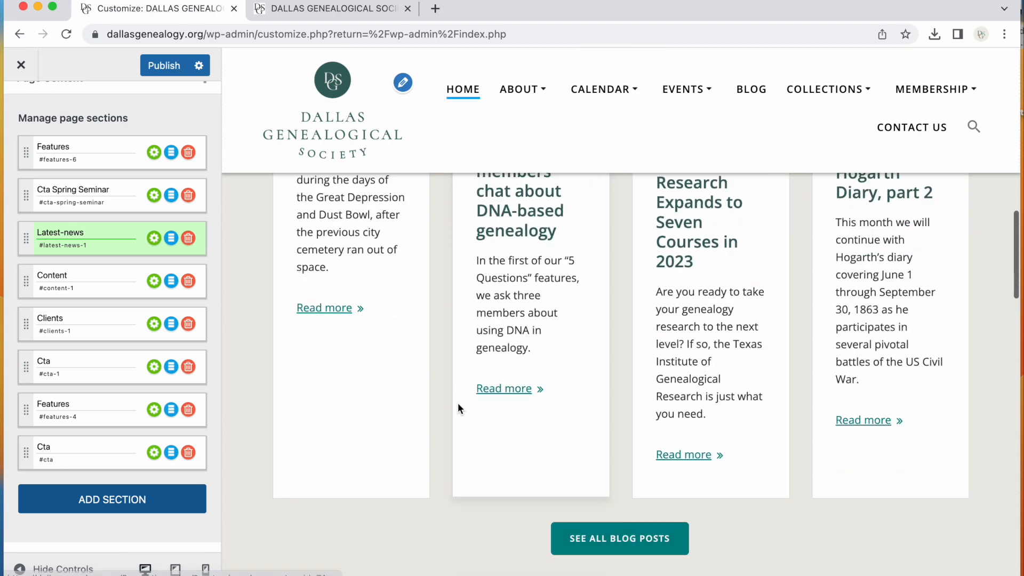
scroll(458, 405, down, 15)
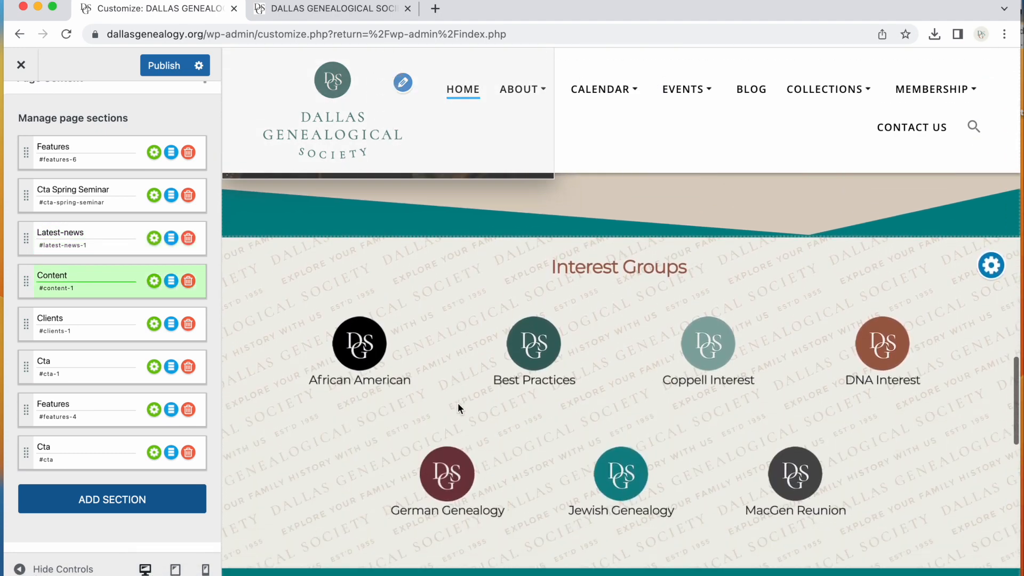
scroll(458, 404, down, 8)
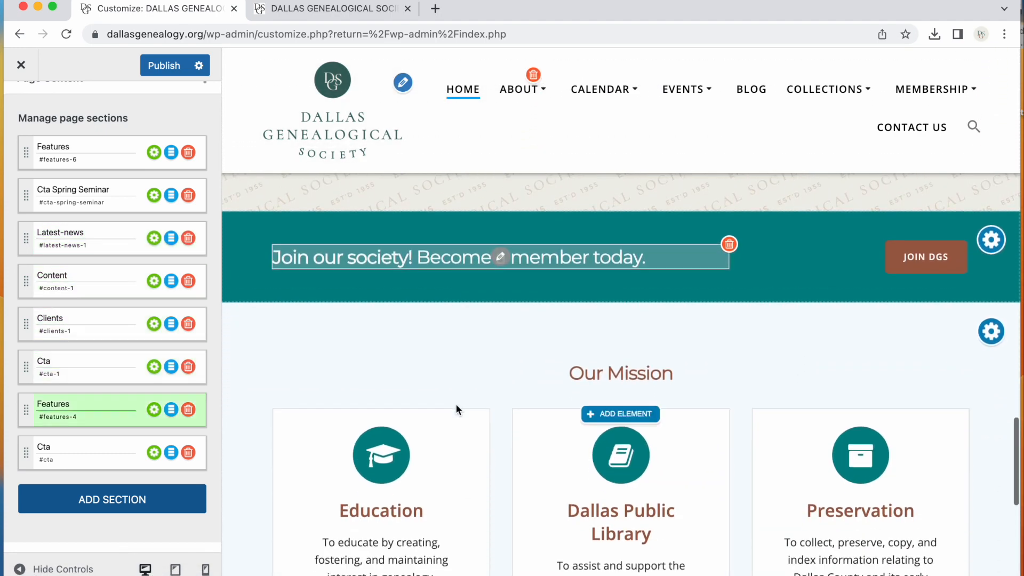
scroll(456, 409, down, 8)
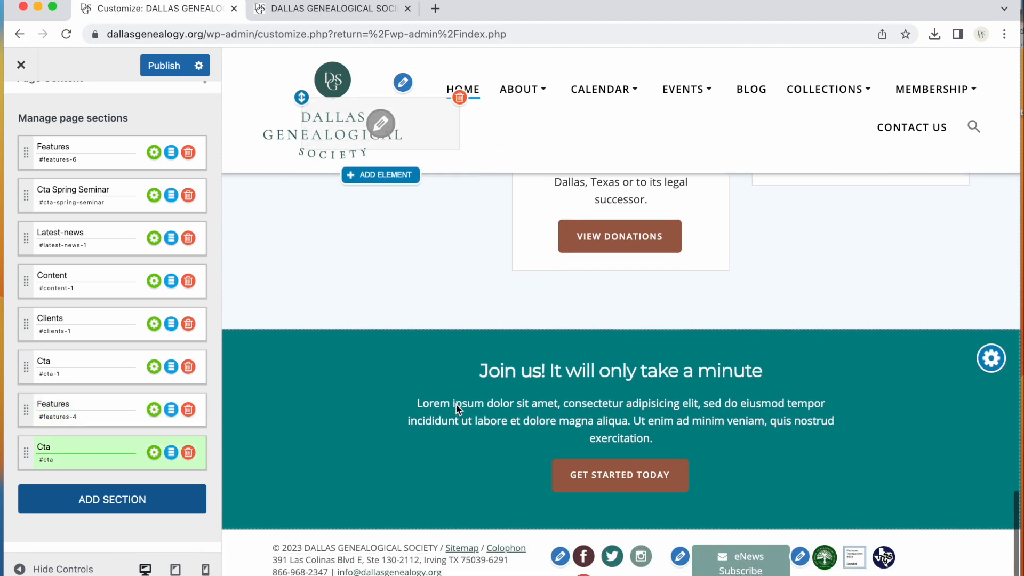
scroll(455, 403, down, 1)
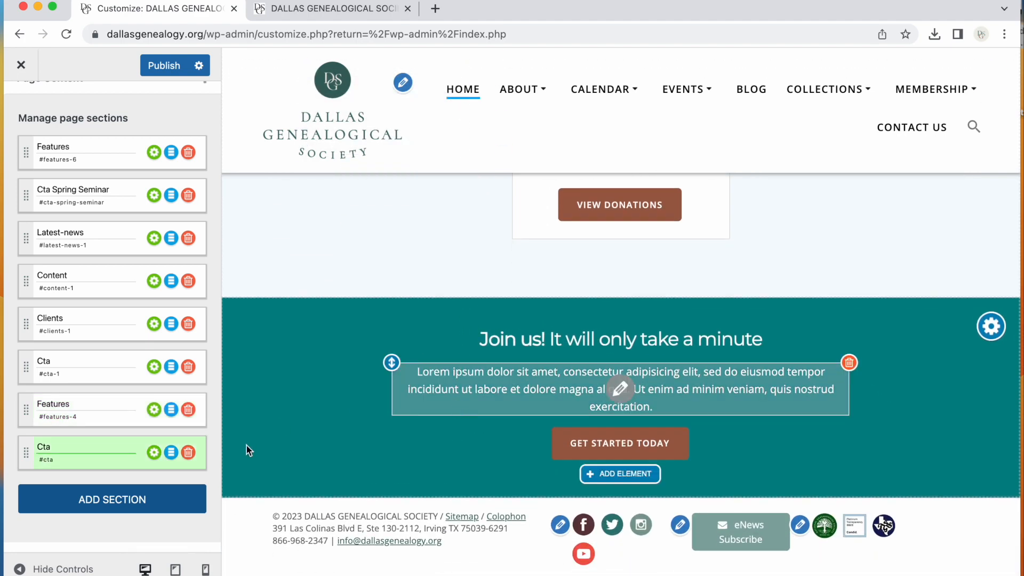
Add another Call to Action section using the third Cta design
click(100, 501)
mouse_move(362, 385)
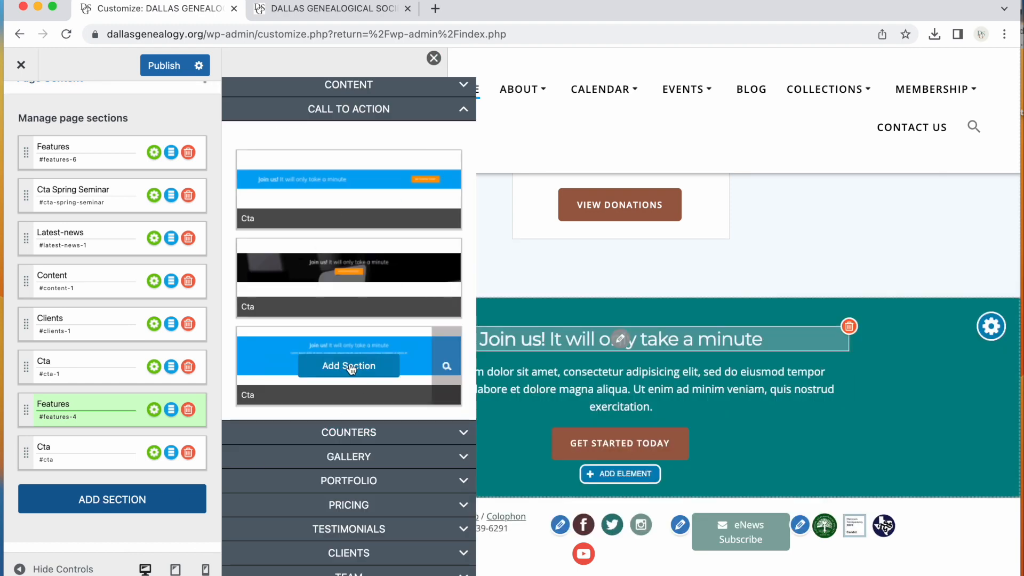
click(352, 367)
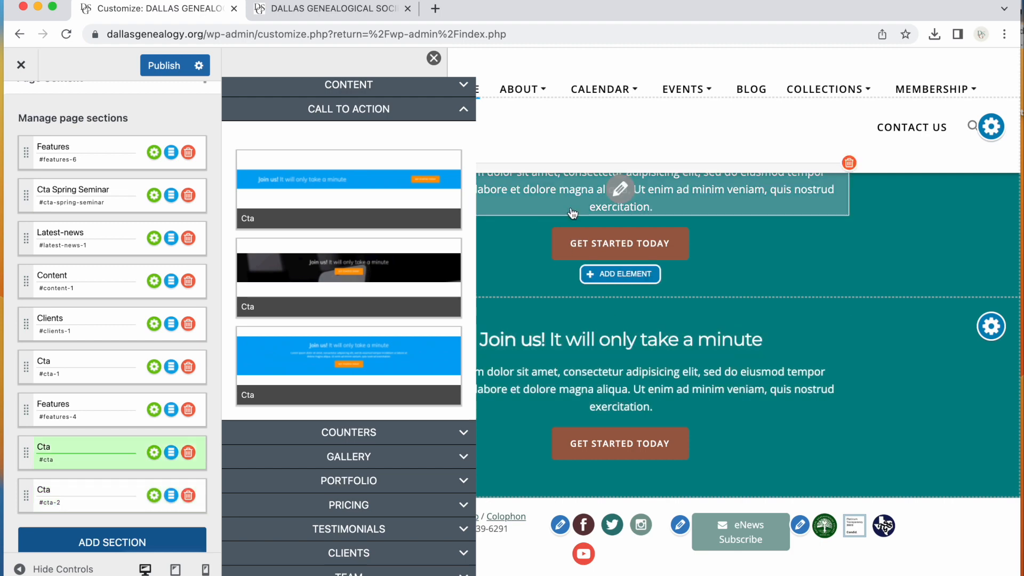
click(465, 110)
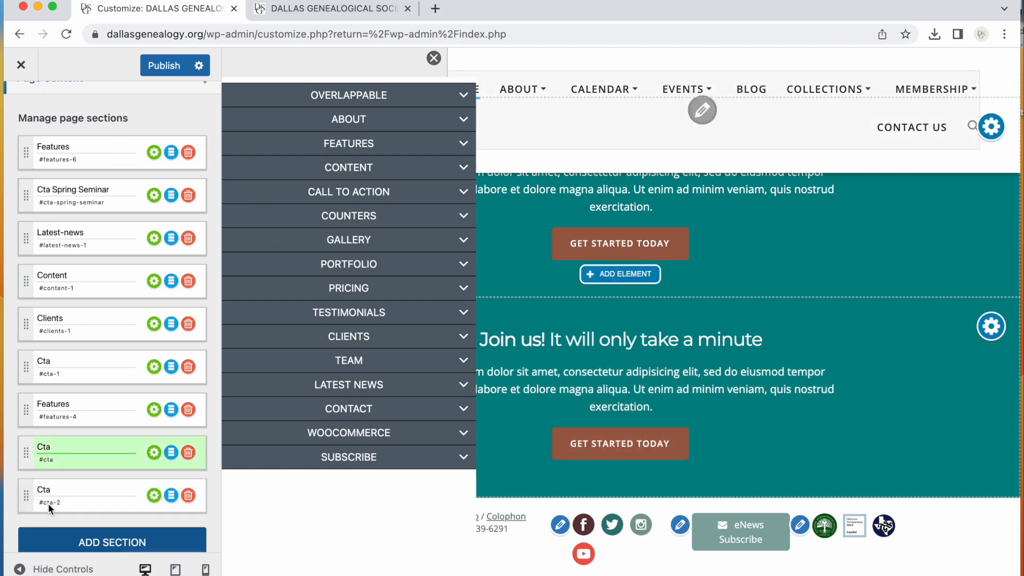
click(157, 548)
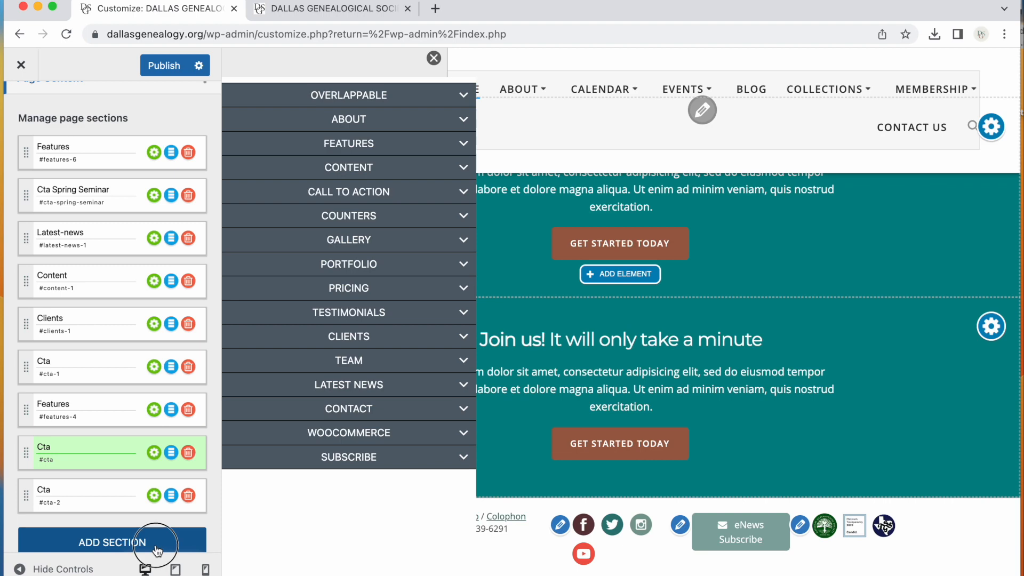
scroll(444, 282, up, 8)
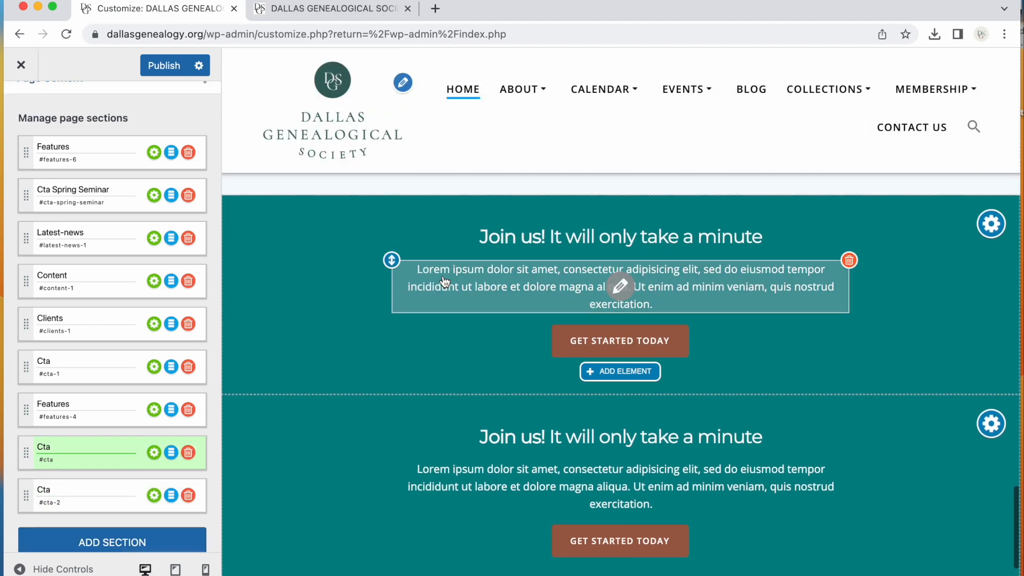
scroll(445, 281, down, 3)
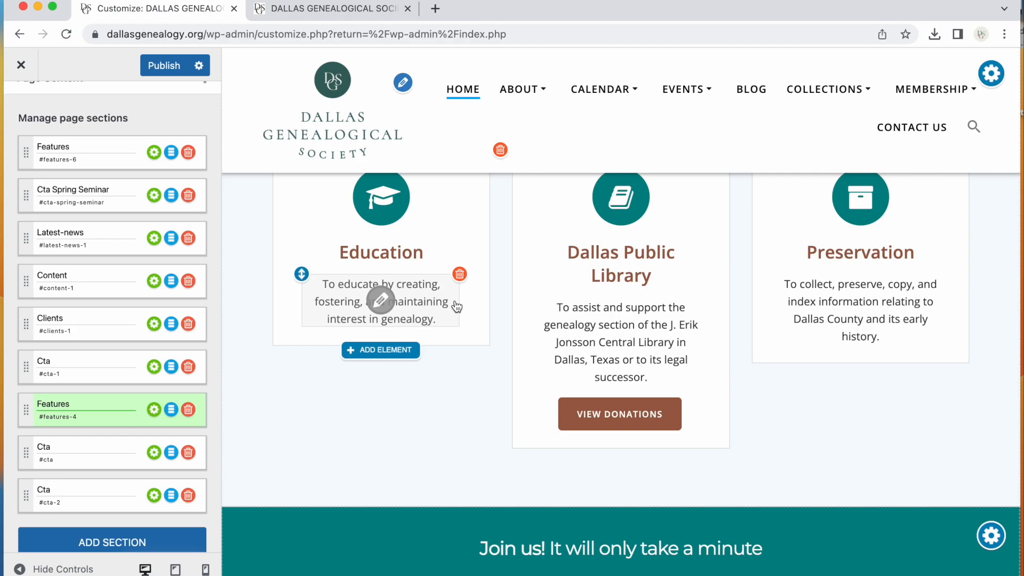
Compare the live home page with the Customizer preview by scrolling through both
click(311, 10)
scroll(261, 326, down, 15)
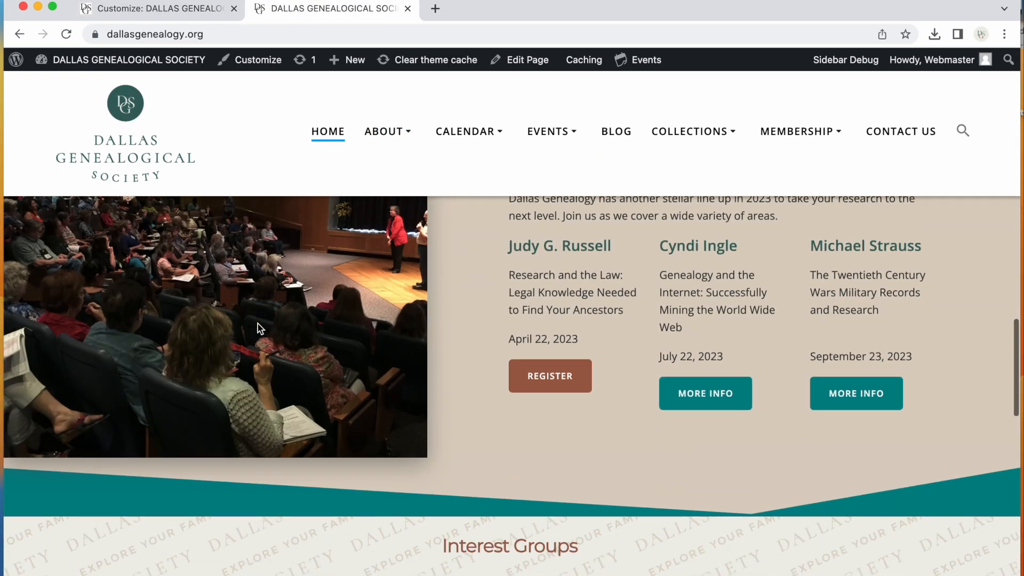
scroll(258, 326, down, 10)
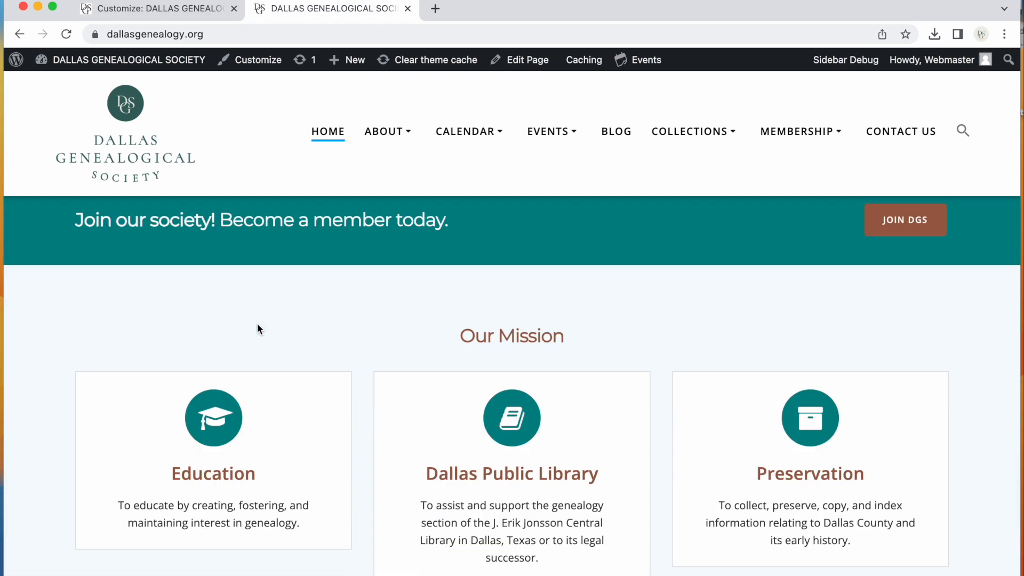
scroll(349, 343, down, 3)
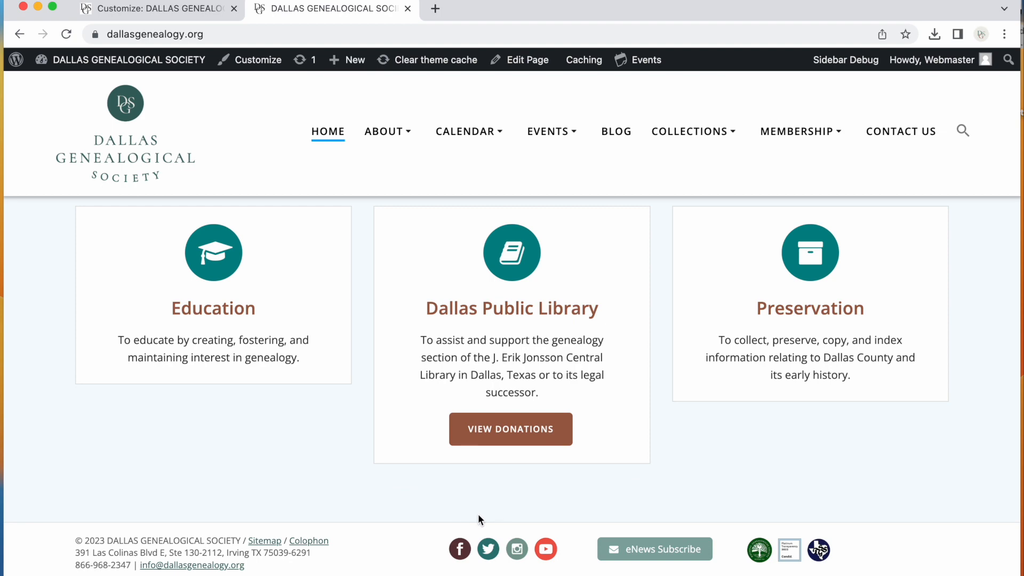
click(155, 8)
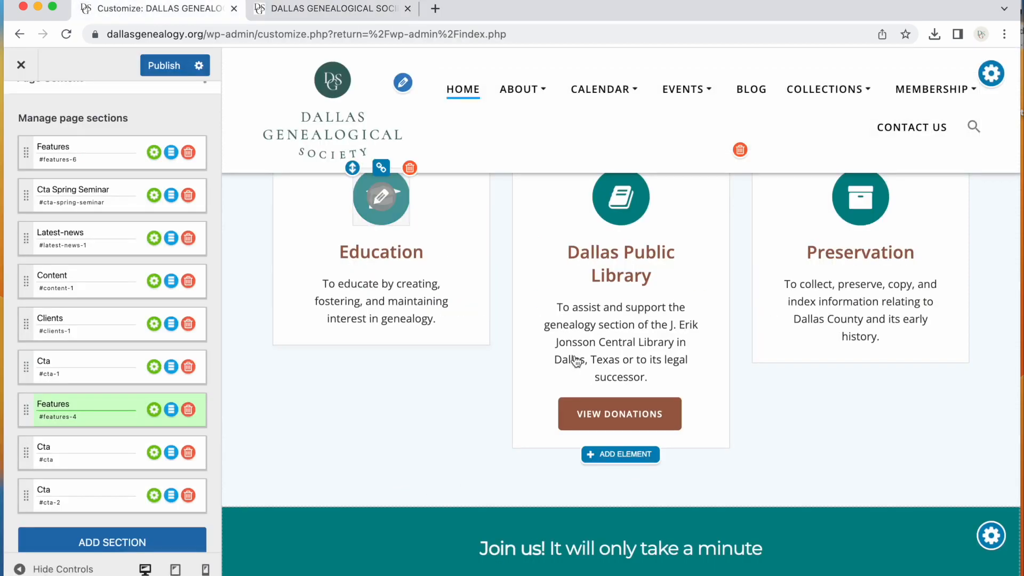
scroll(382, 420, down, 5)
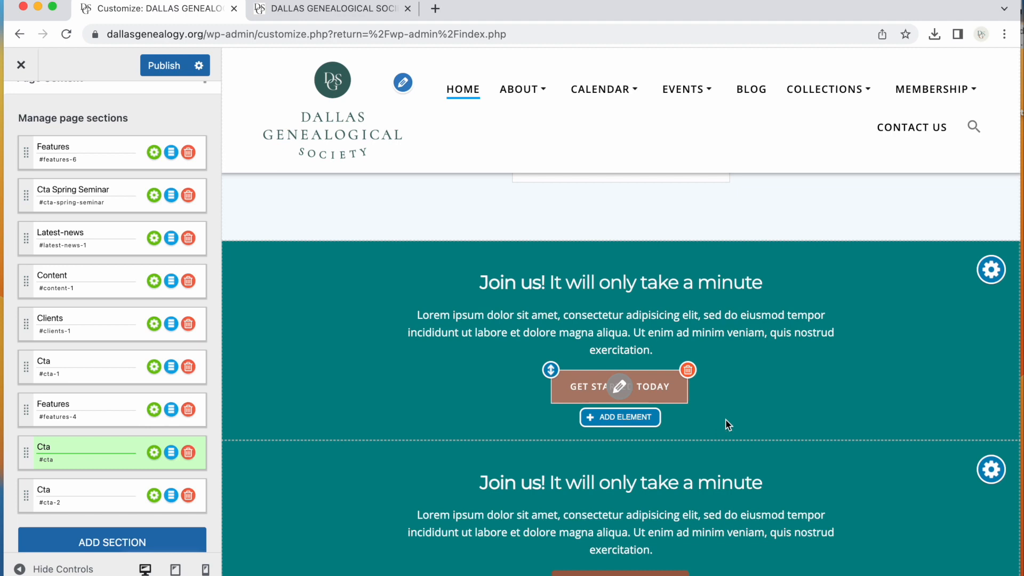
scroll(761, 402, down, 1)
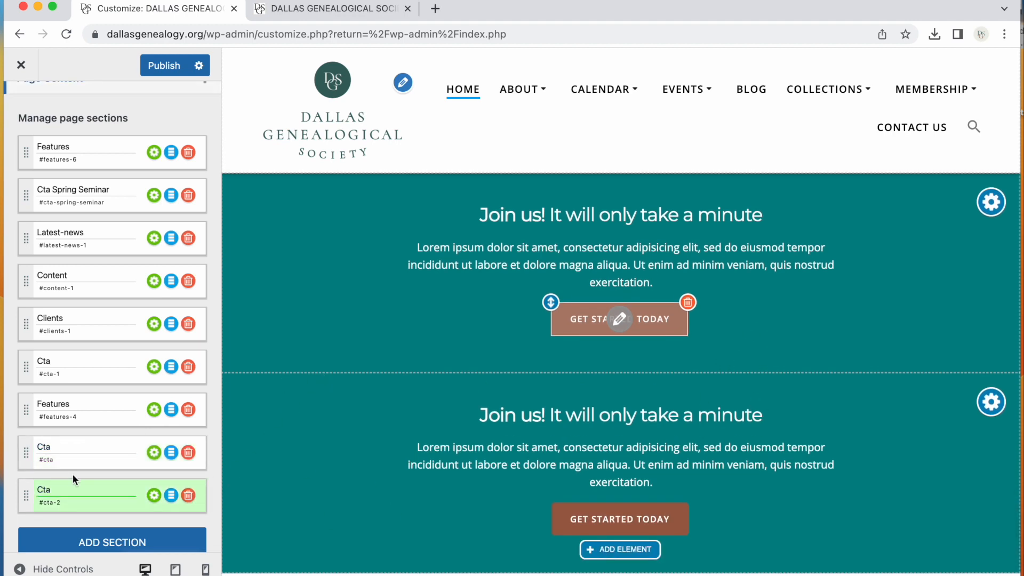
Delete the extra Cta section at the bottom of the section list
click(188, 496)
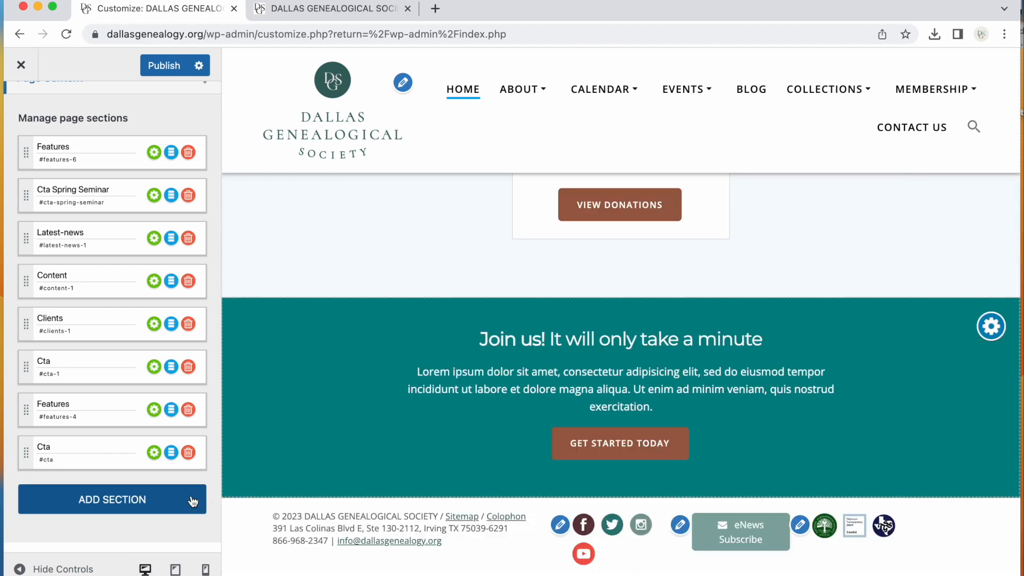
Rename the bottom Cta section as Cta March Gen Meeting and move it to the top of the section list
click(76, 445)
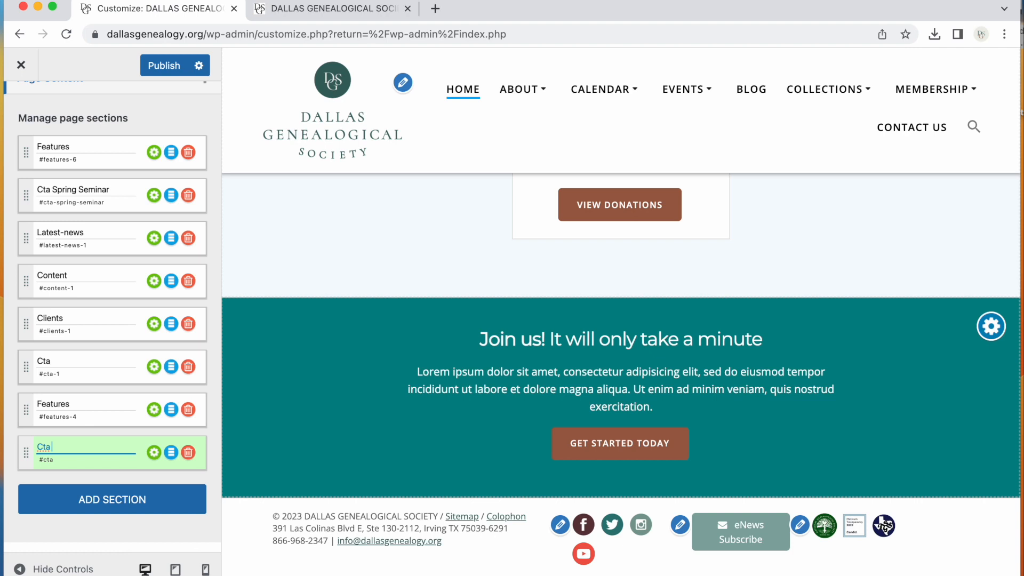
text(March Gen Meeting)
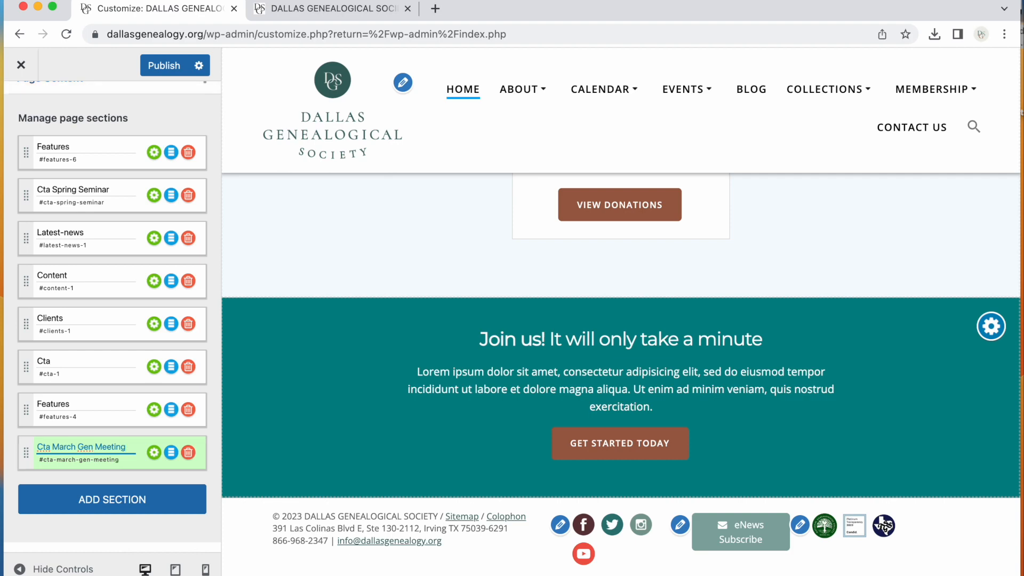
drag(24, 452, 51, 149)
scroll(410, 314, up, 20)
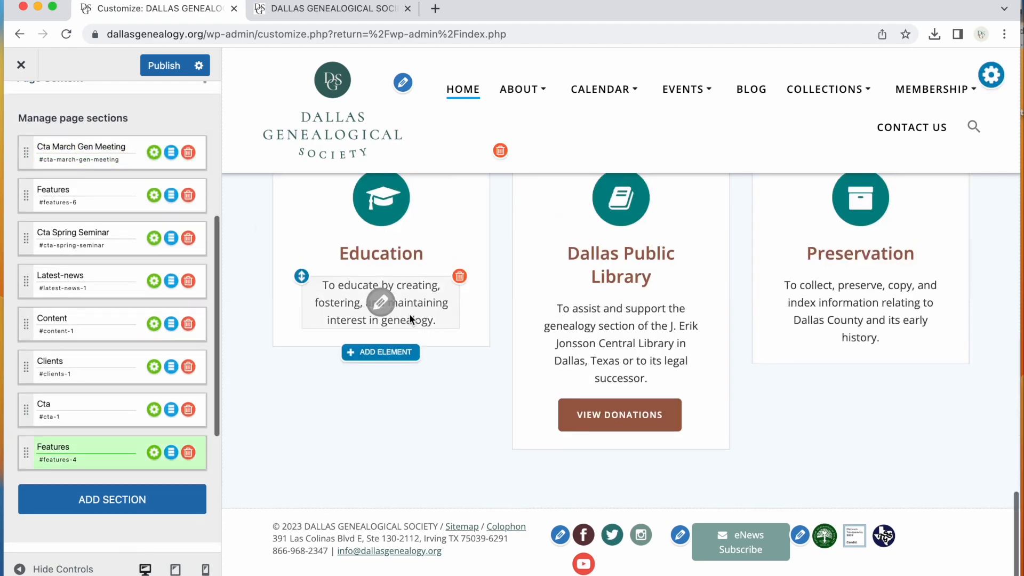
scroll(411, 314, up, 15)
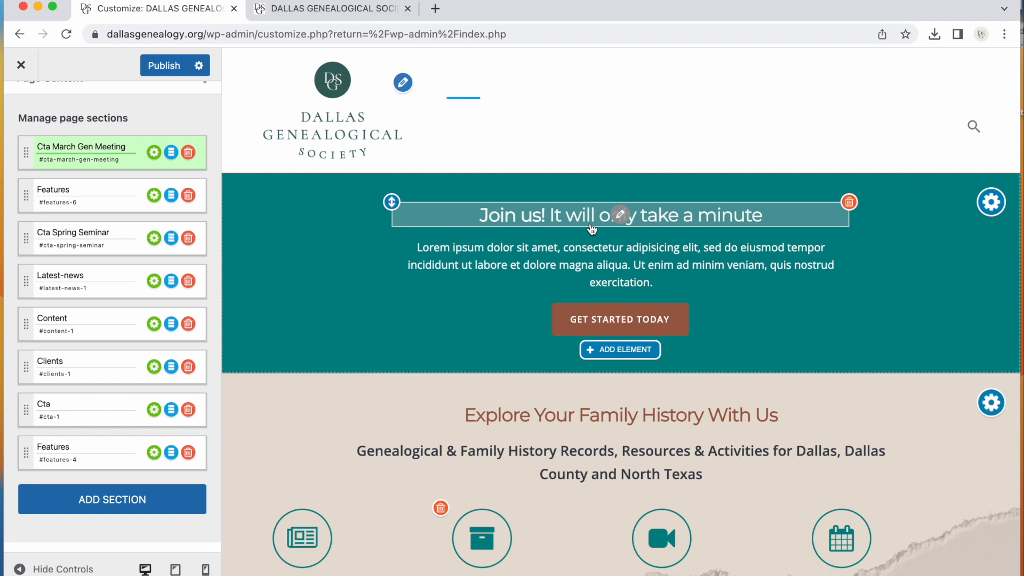
Replace the top section's heading with "Join us for our March General Meerting"
click(622, 215)
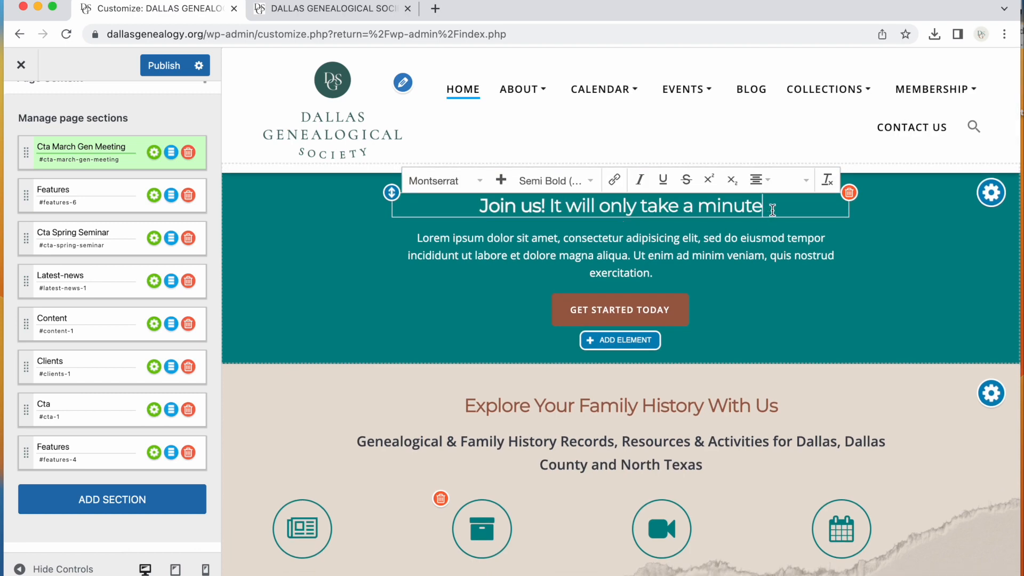
key(alt+shift+Left)
key(alt+shift+Left)
key(alt+shift+Left)
key(alt+shift+Left)
key(alt+shift+Left)
key(alt+shift+Left)
key(alt+shift+Left)
key(alt+shift+Left)
key(alt+shift+Left)
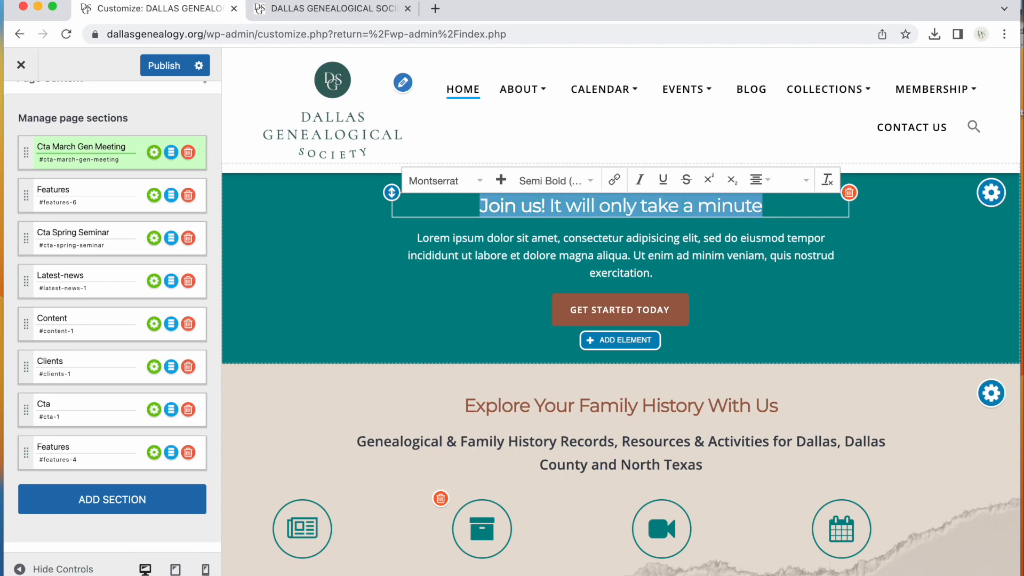
text(Join )
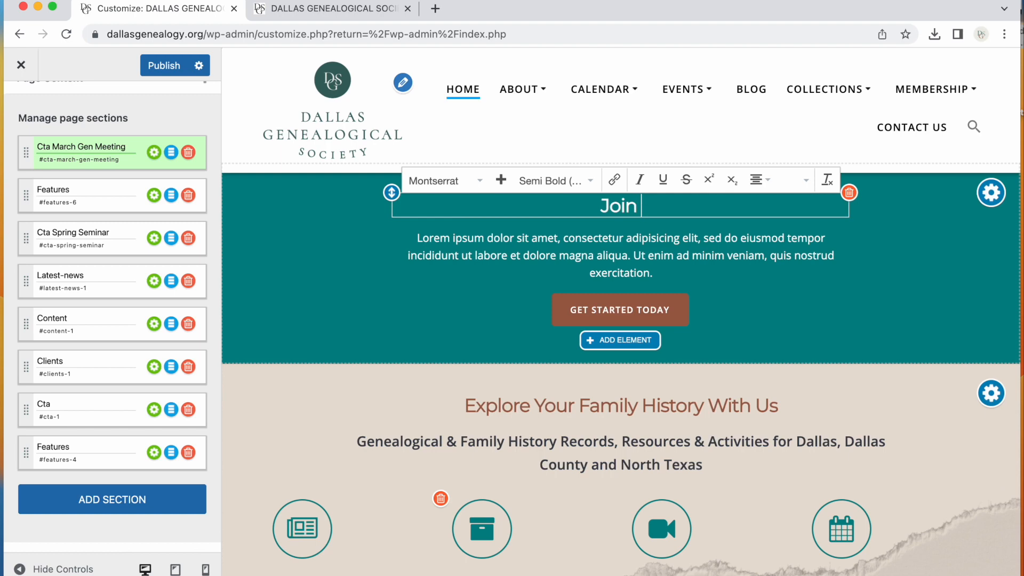
text(us for our Mar)
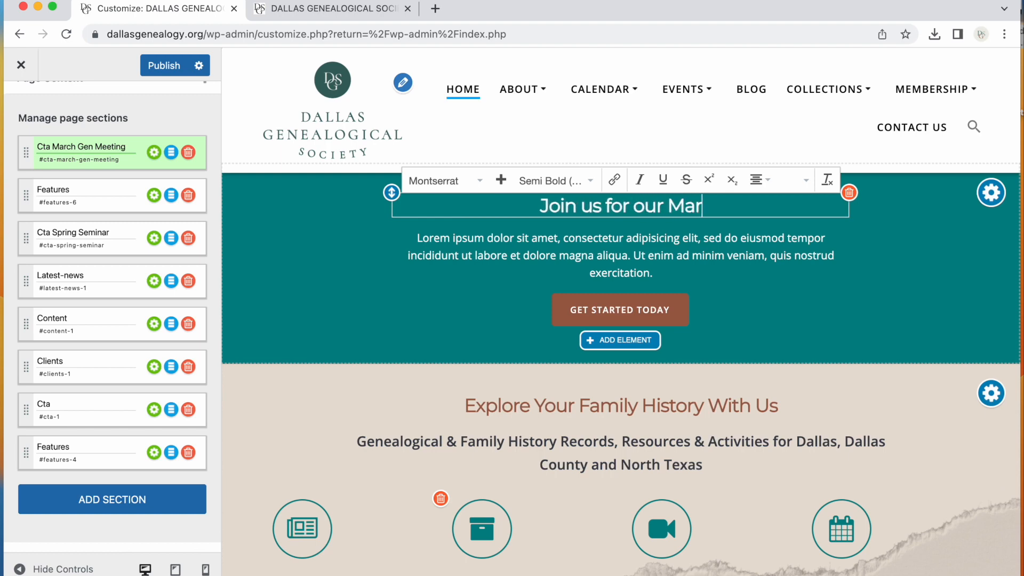
text(ch General Meerting)
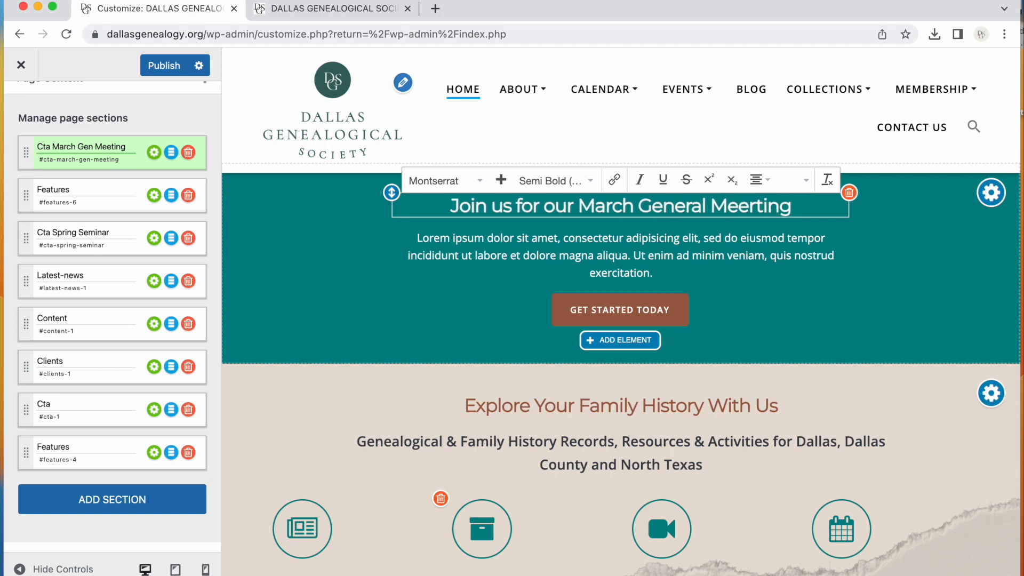
Copy the speaker and topic lines from the live site's Next General Meeting page
click(329, 9)
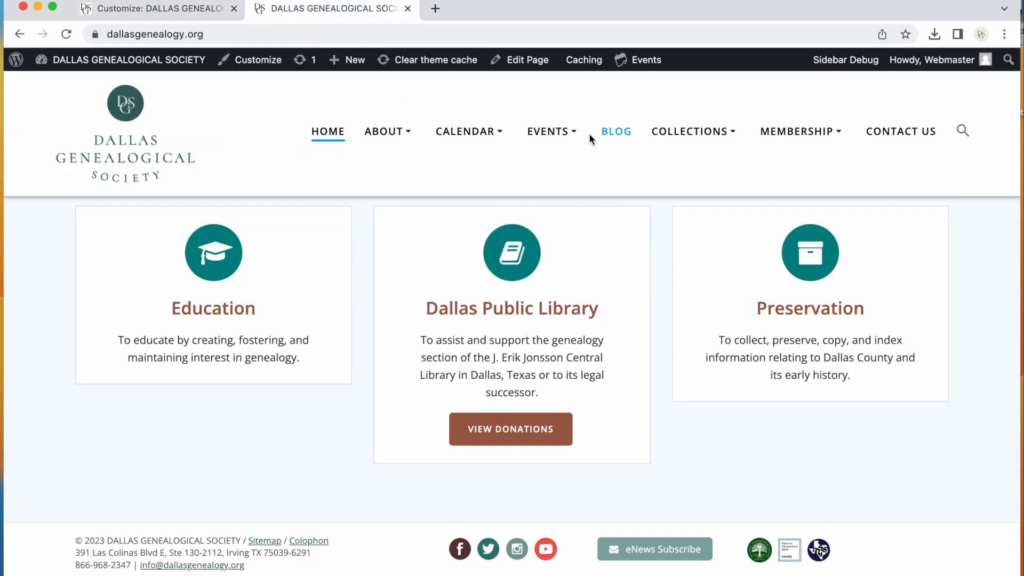
mouse_move(547, 129)
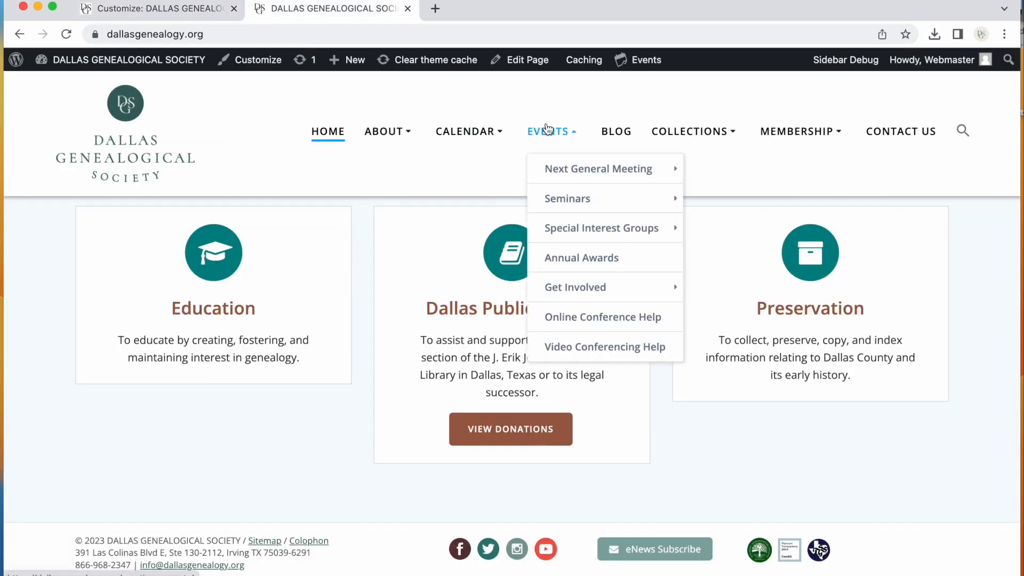
click(581, 174)
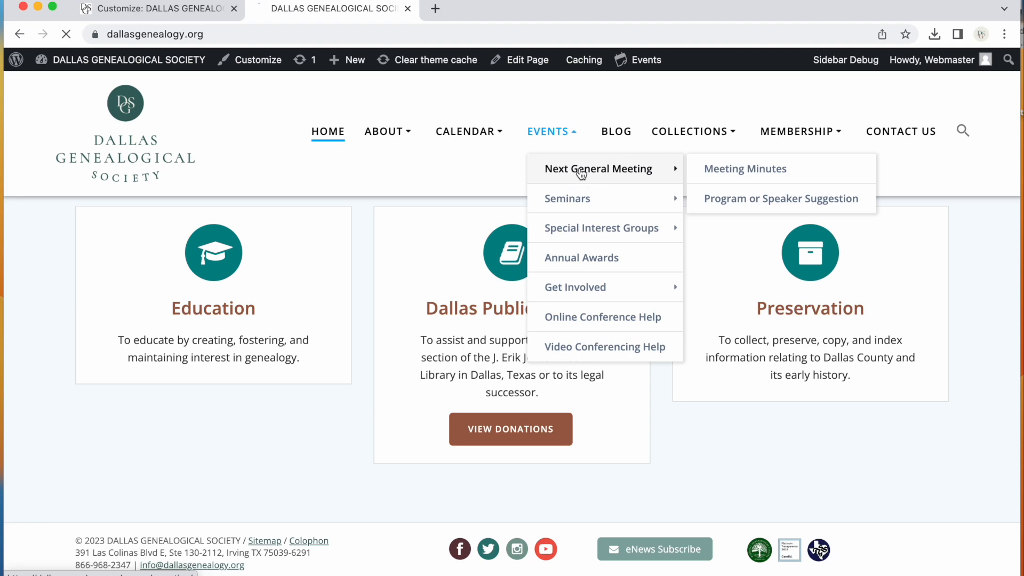
scroll(356, 450, down, 3)
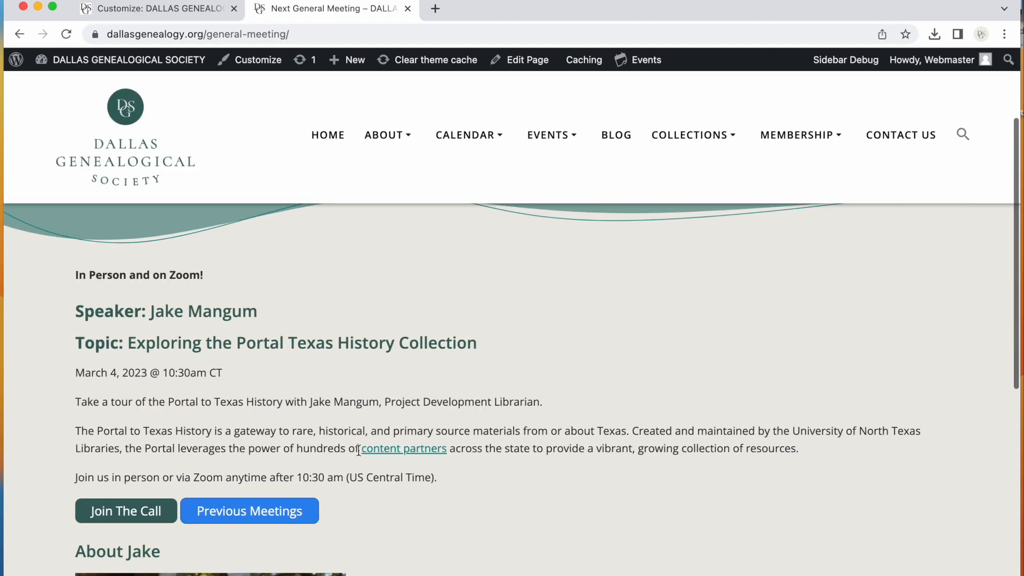
drag(485, 341, 76, 311)
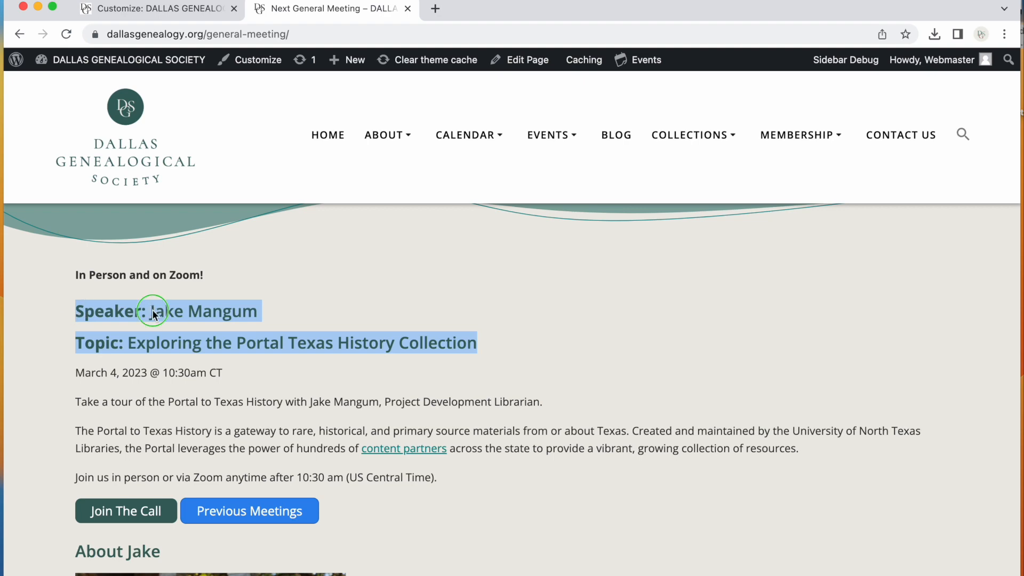
right_click(251, 312)
click(263, 342)
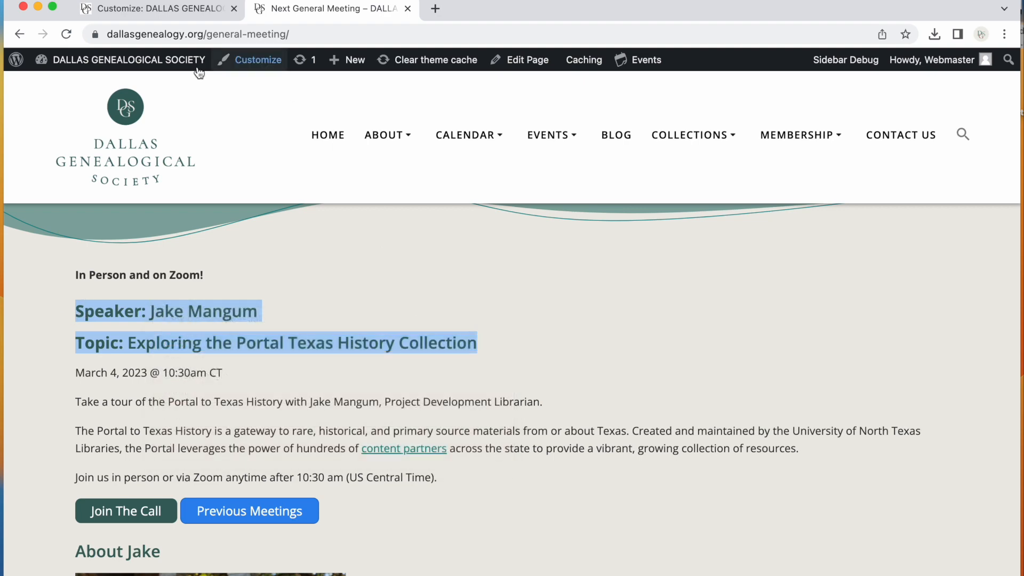
Replace the top section's paragraph text with "March 4, 2024 @ 10:30am"
click(160, 9)
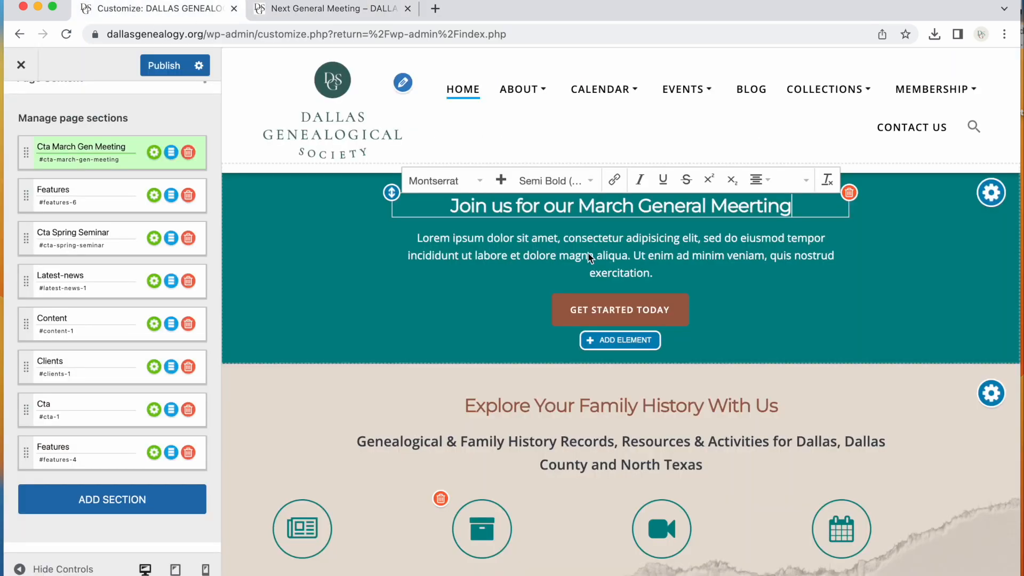
click(628, 264)
drag(670, 272, 421, 235)
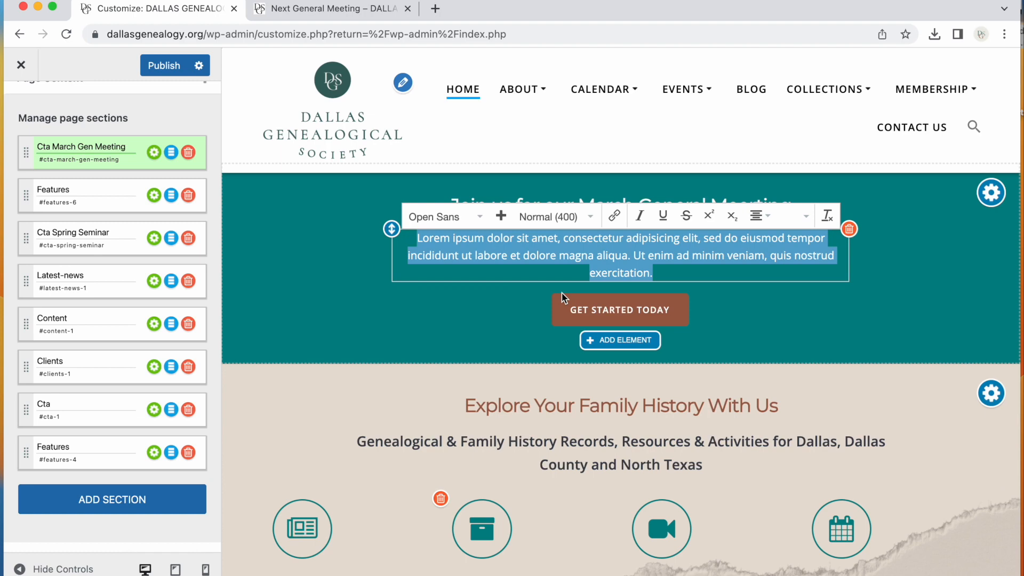
text(March 4, 2024)
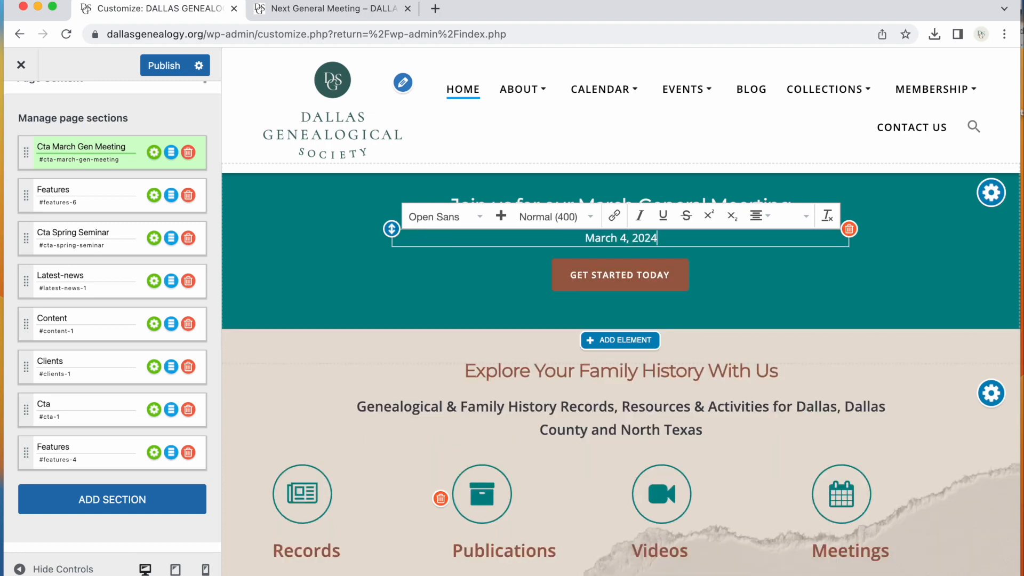
text( @ 10:30am)
Paste the copied speaker and topic lines on new lines below the date
key(Return)
key(Return)
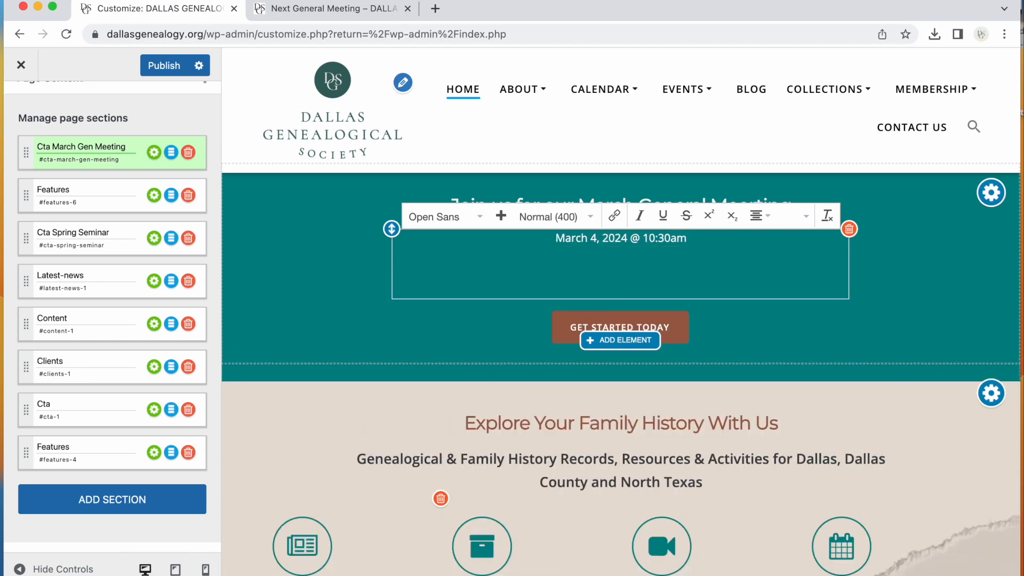
key(super+v)
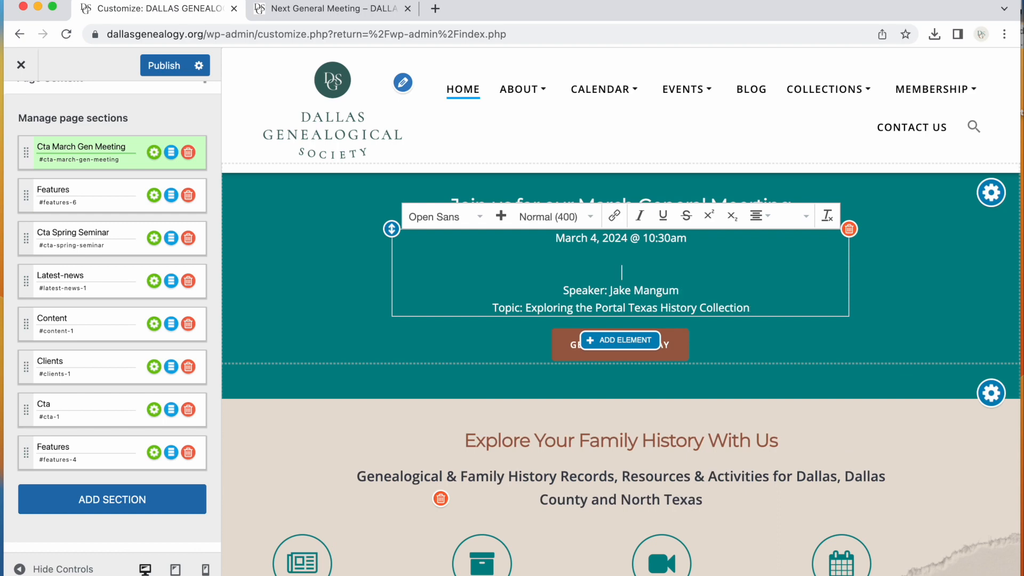
key(BackSpace)
key(BackSpace)
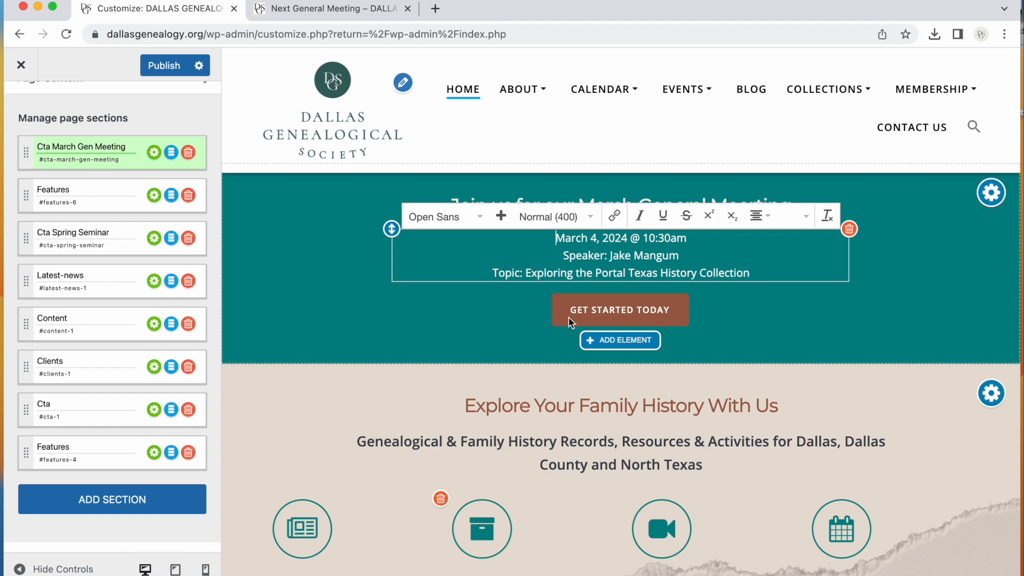
Delete the "Speaker:" label in front of the speaker's name
click(612, 255)
key(super+shift+Left)
key(BackSpace)
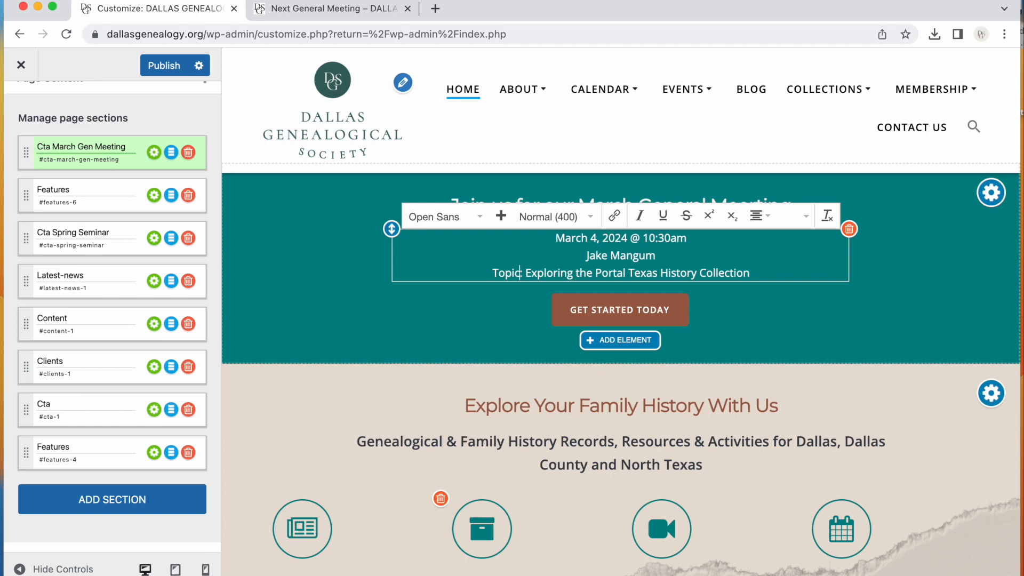
Delete the "Topic:" label and join the topic onto the speaker's line
drag(523, 273, 491, 273)
key(BackSpace)
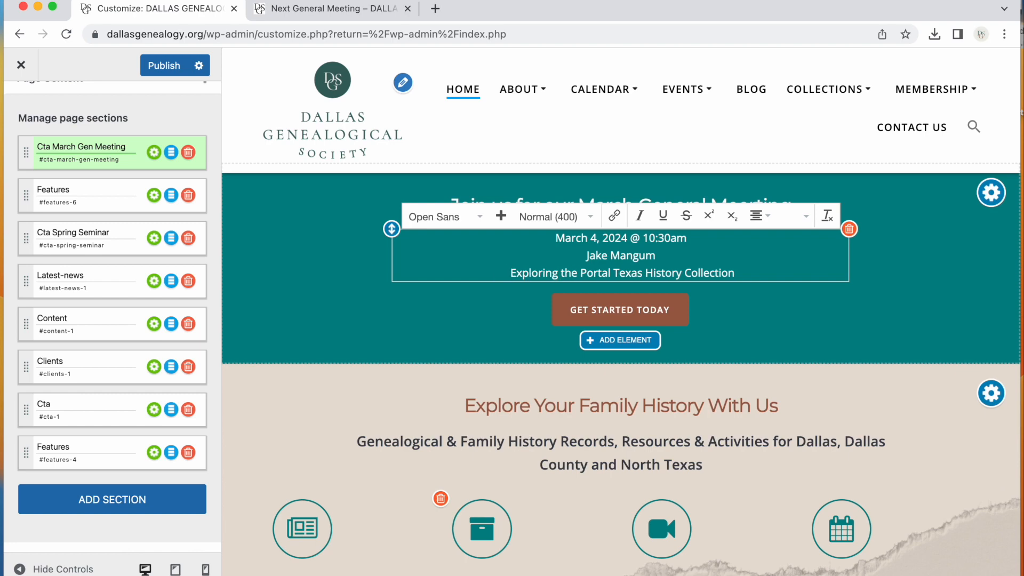
key(Right)
key(BackSpace)
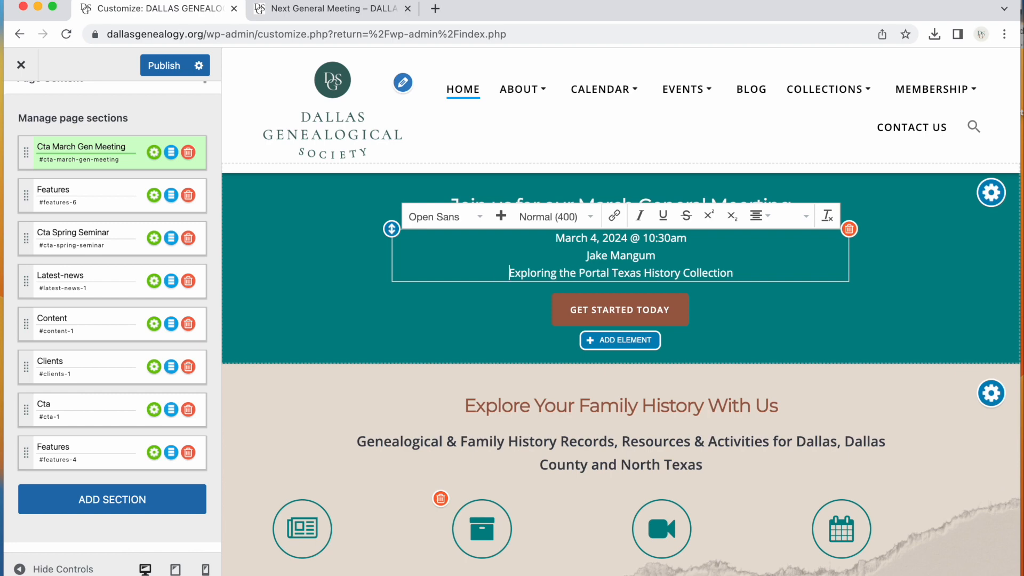
key(BackSpace)
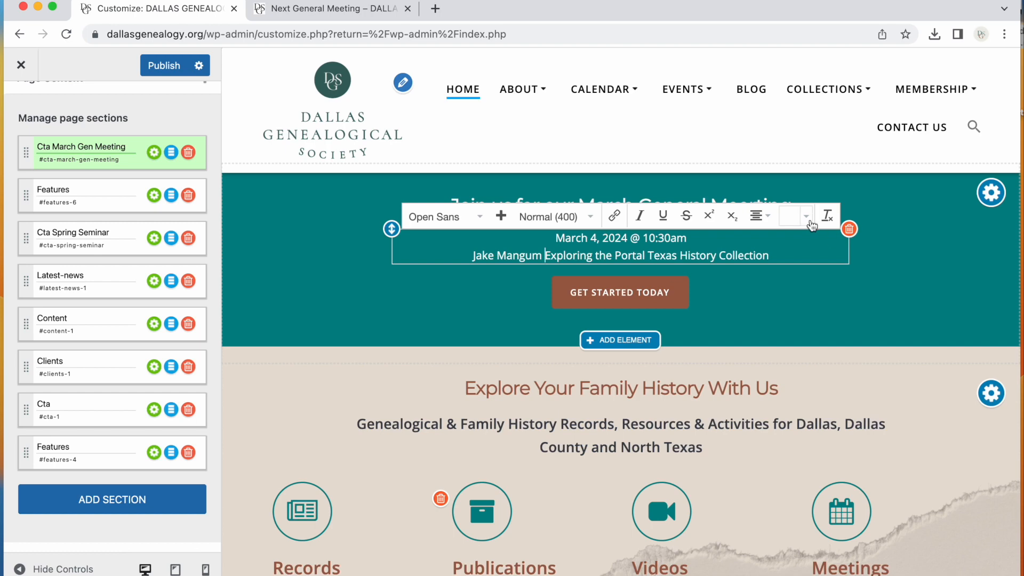
click(794, 304)
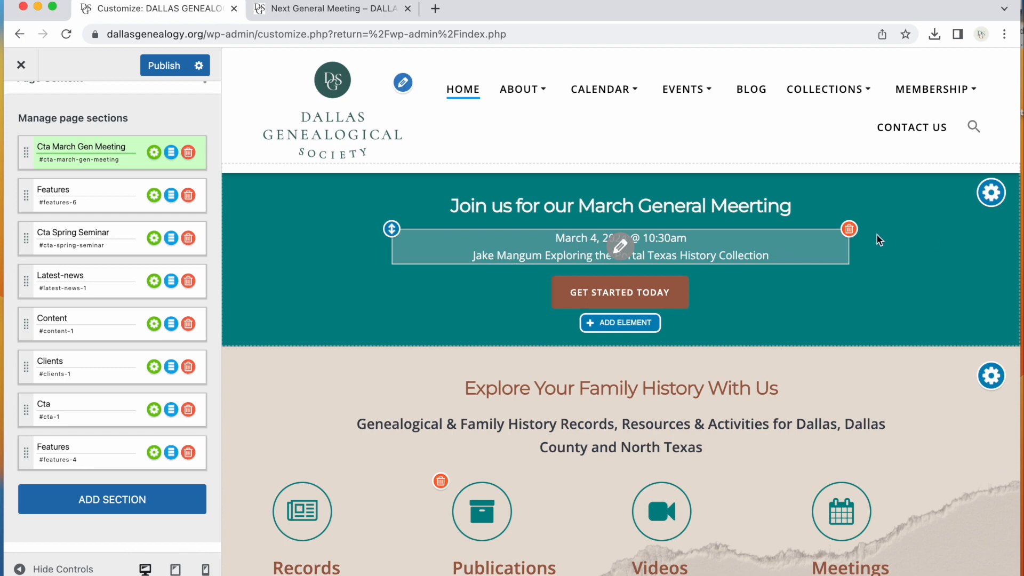
Append " / In-person and via Zoom" to the end of the date line
click(708, 238)
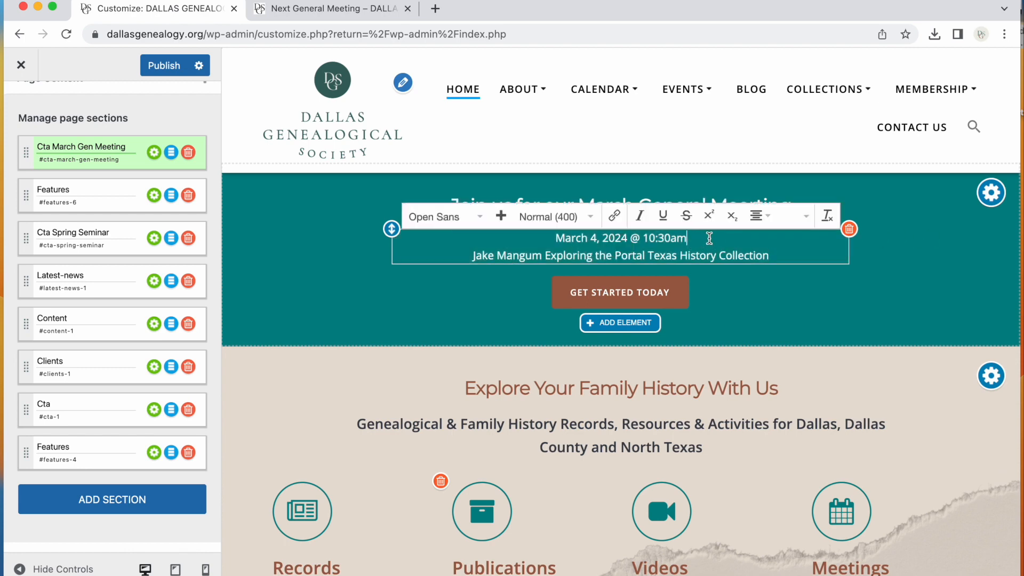
text(/ Onl)
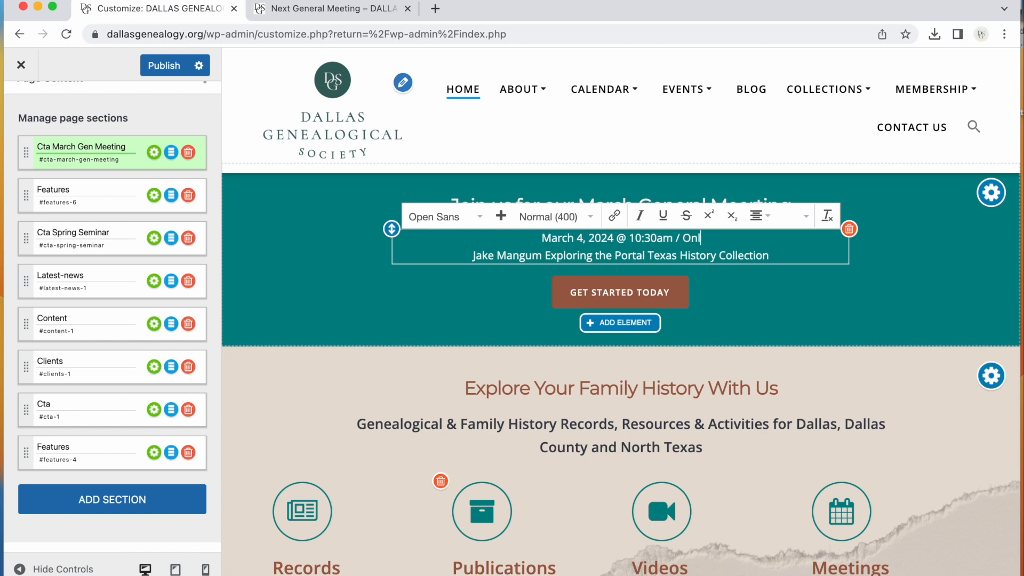
text(Inp-)
key(BackSpace)
key(BackSpace)
text(-person and via Zoom)
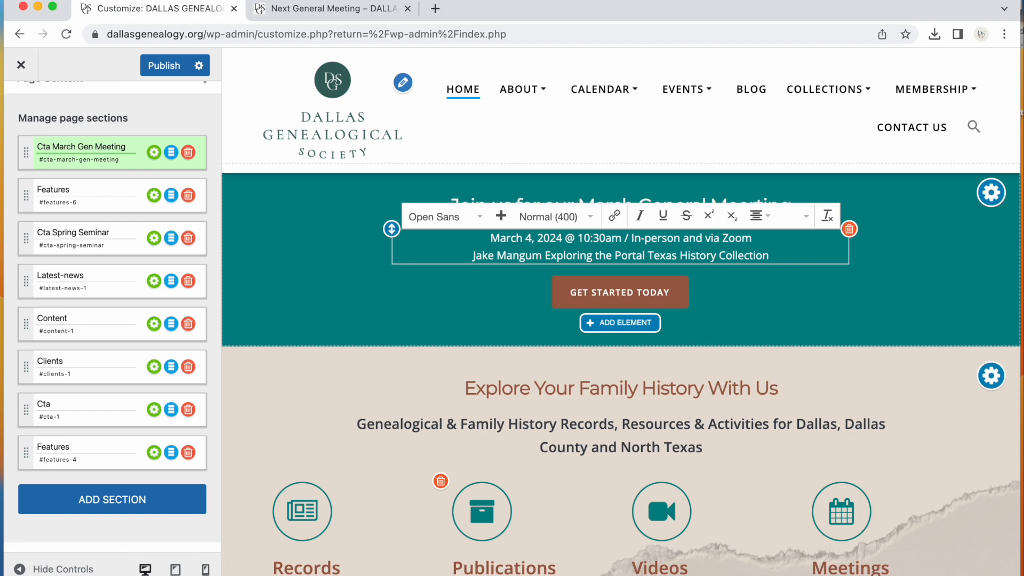
Insert a blank line between the date line and the speaker and topic line
key(Return)
key(Return)
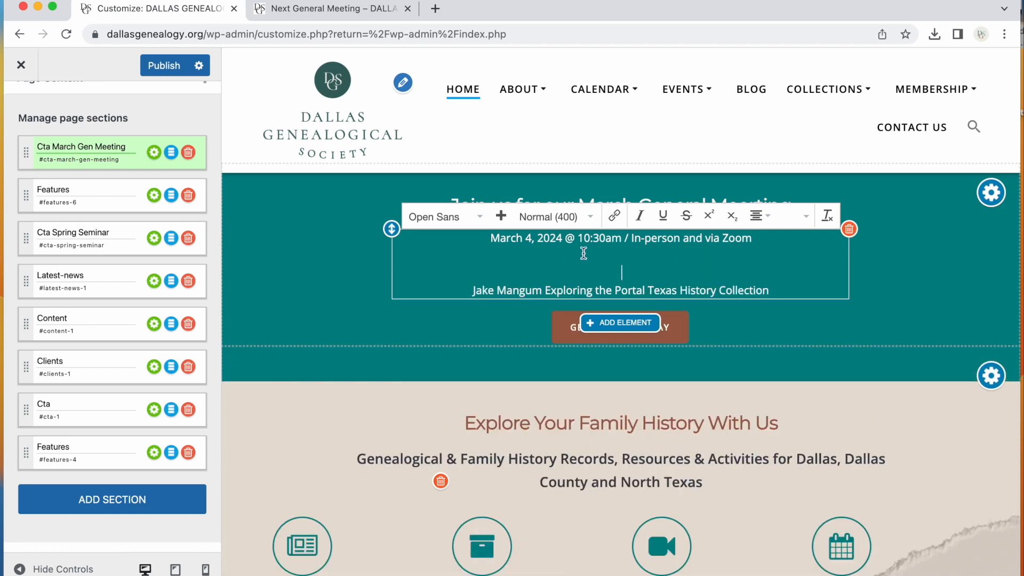
click(547, 288)
key(BackSpace)
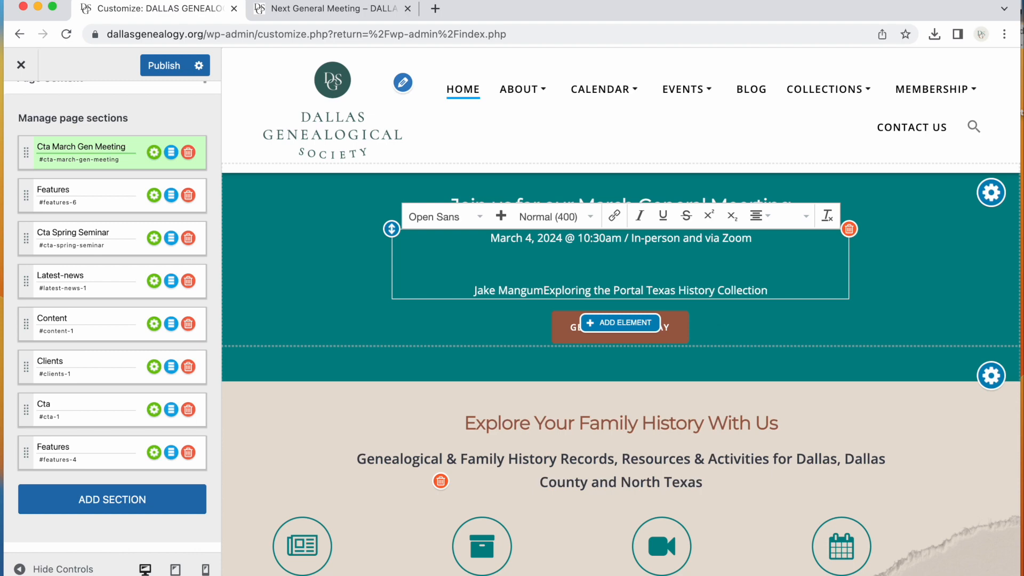
text(.)
key(BackSpace)
key(BackSpace)
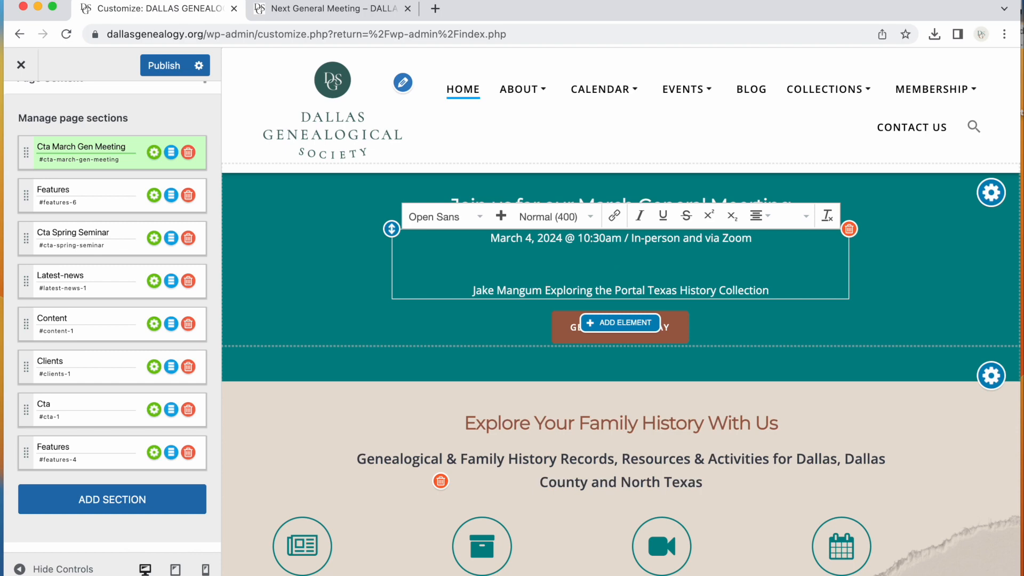
key(BackSpace)
click(473, 314)
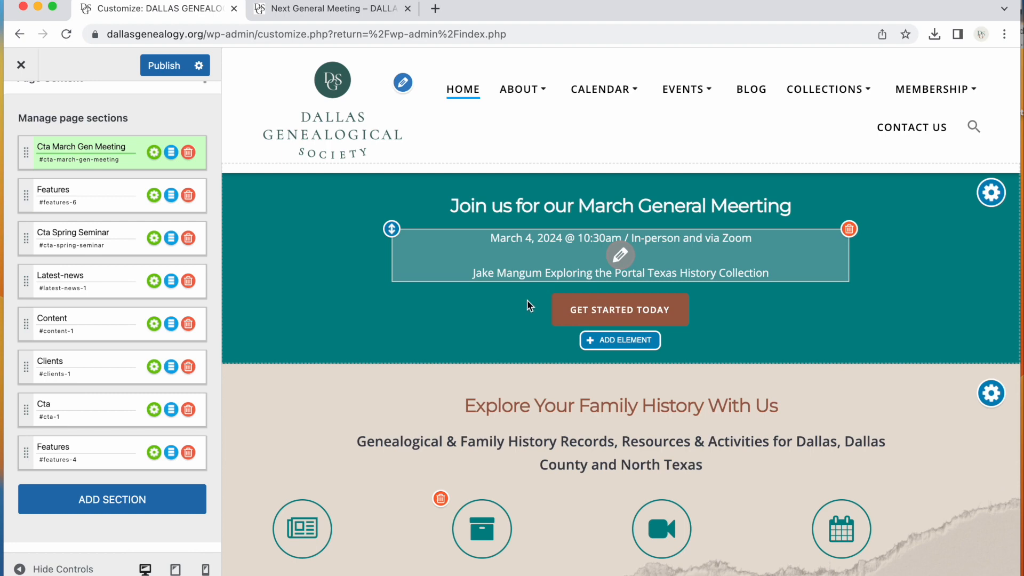
Copy the URL of the Next General Meeting page from the other tab
click(573, 278)
click(643, 273)
drag(777, 272, 469, 272)
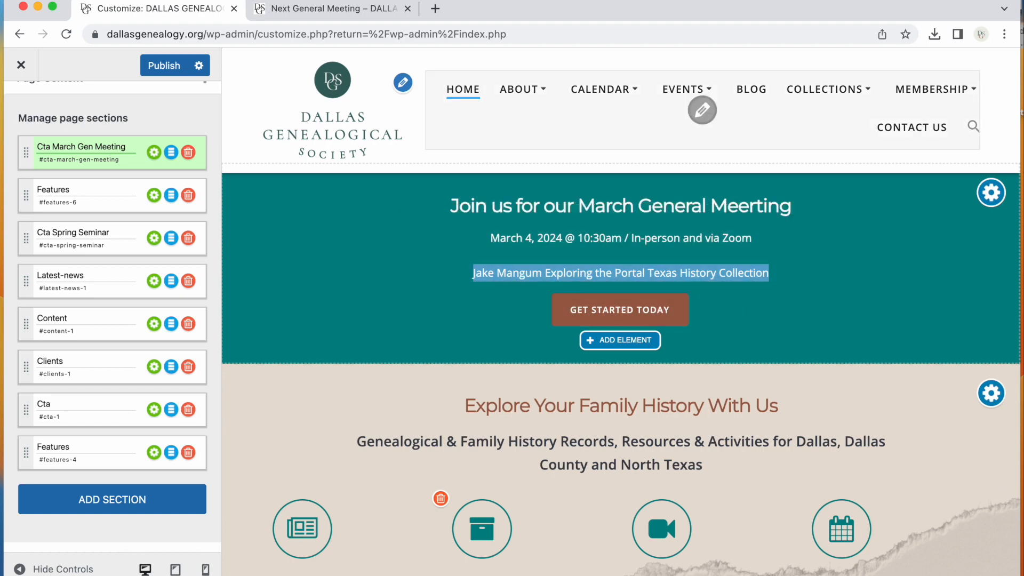
click(313, 10)
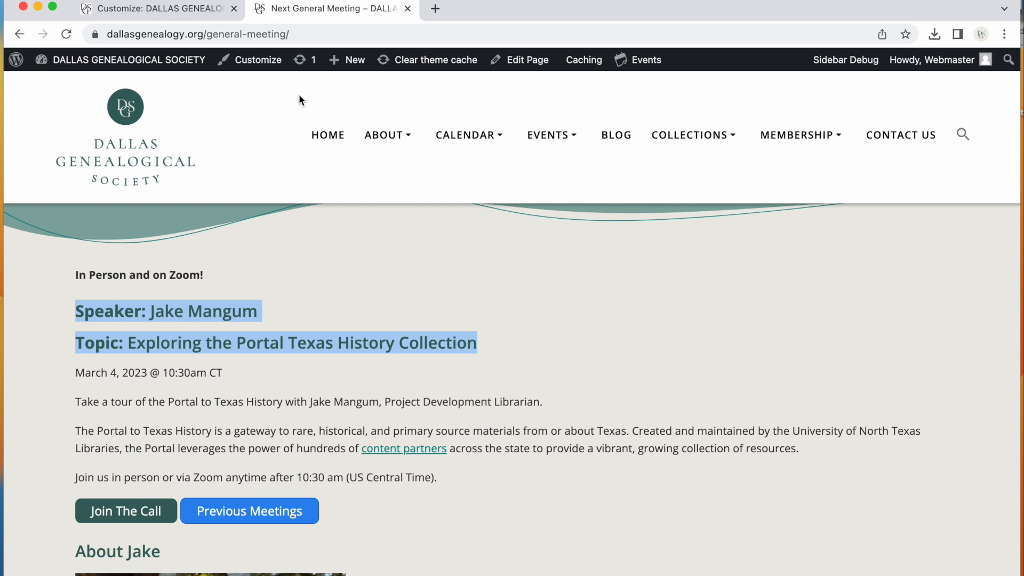
click(251, 400)
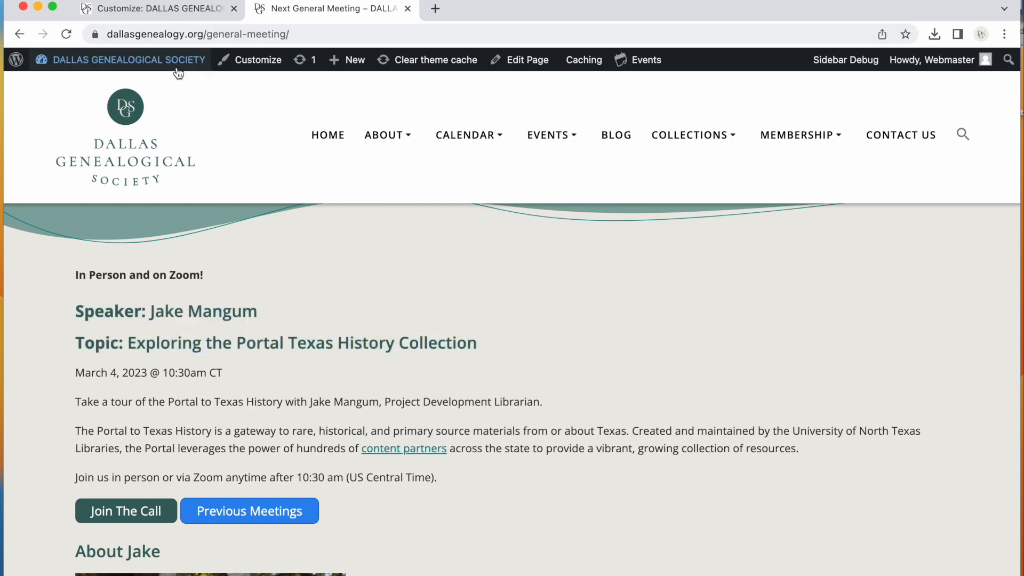
click(331, 35)
key(super+c)
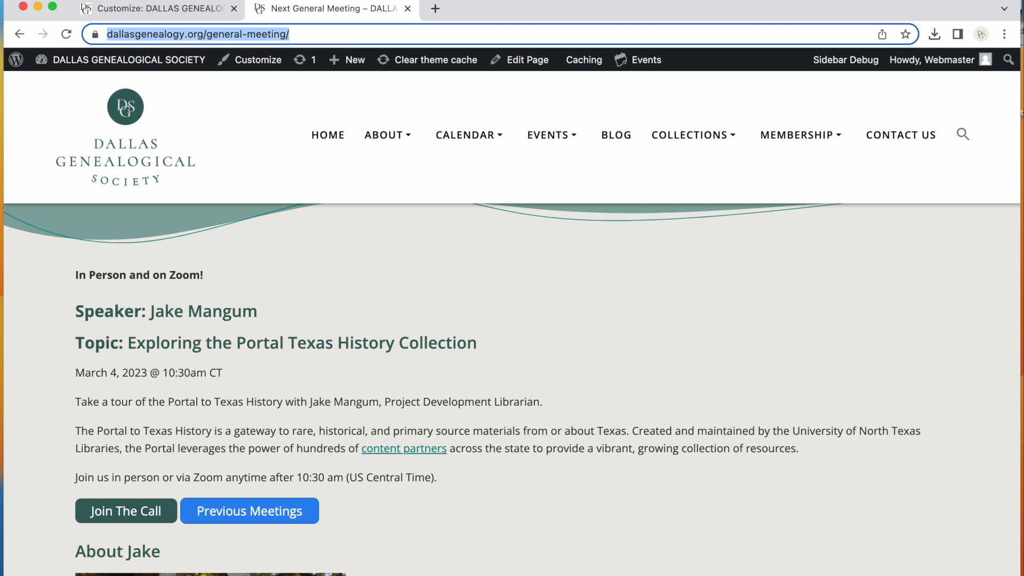
click(160, 9)
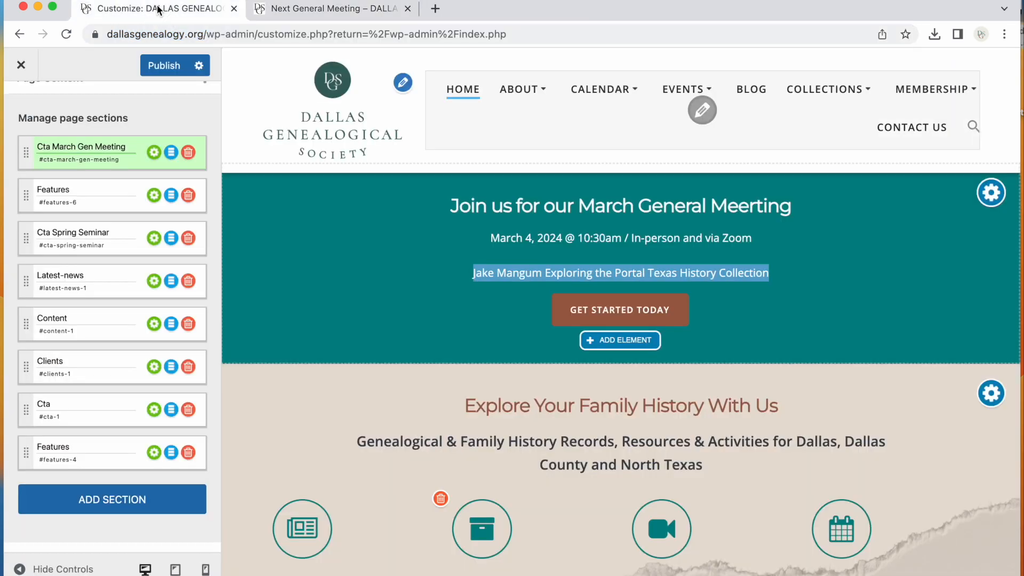
Change the button text to "MORE INFO" and paste the general meeting page URL into its link
click(621, 313)
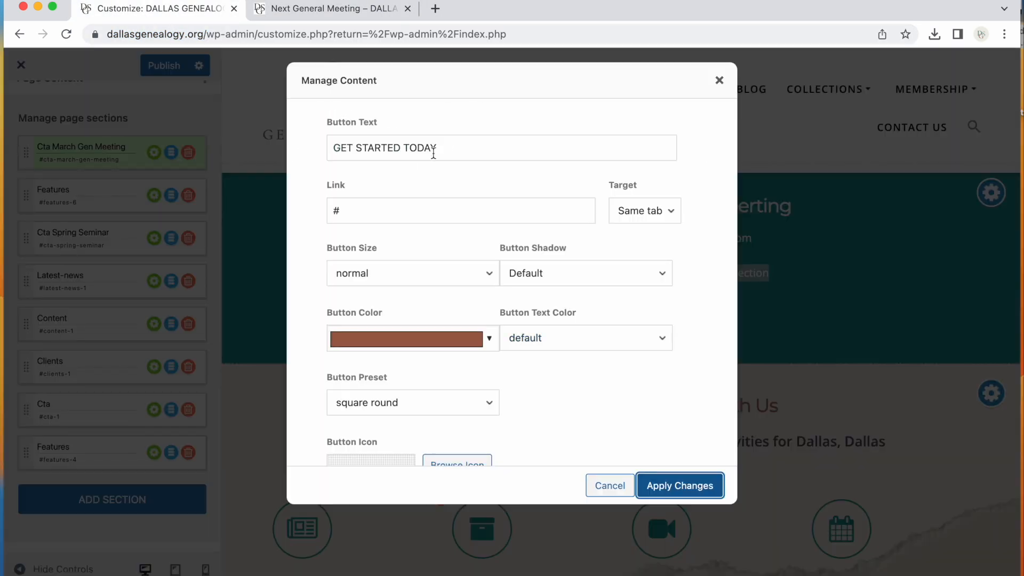
drag(453, 149, 304, 148)
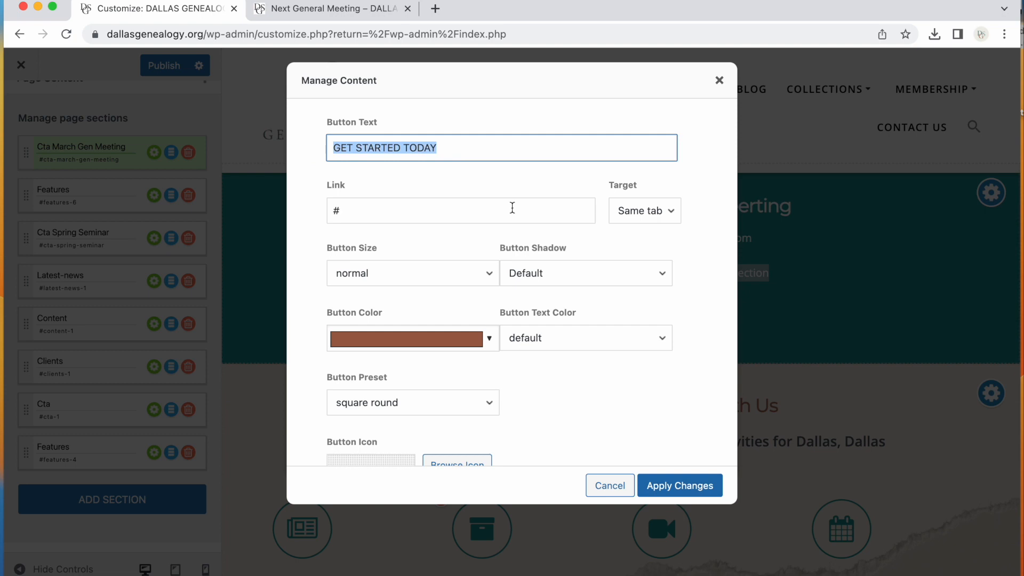
text(MORE INFO)
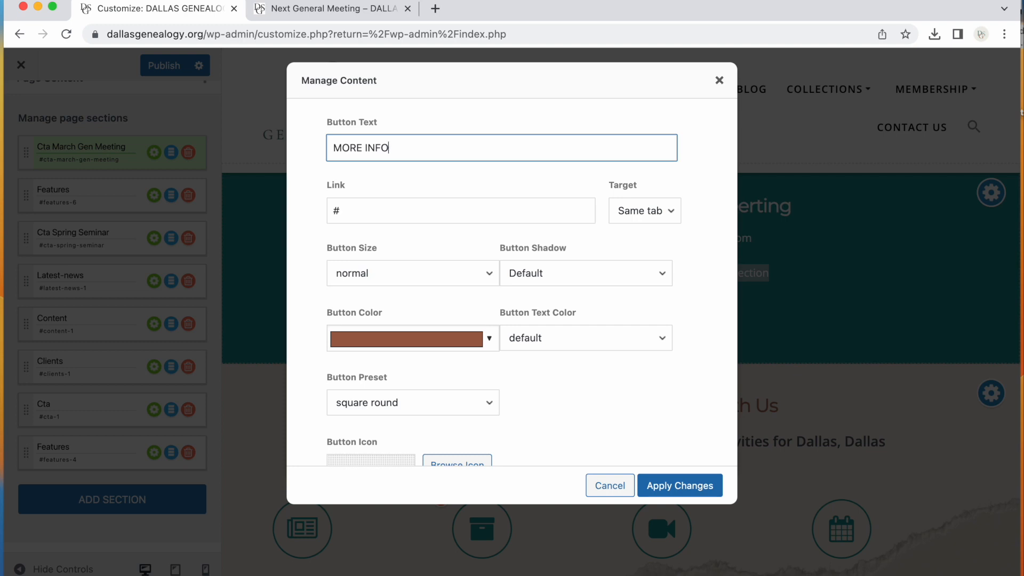
scroll(434, 222, down, 1)
click(459, 202)
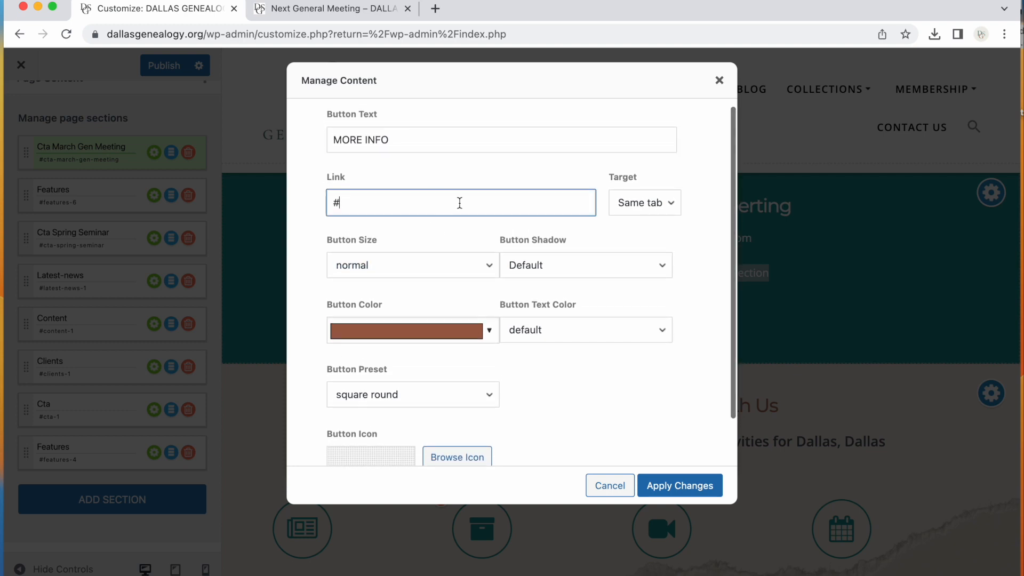
key(super+v)
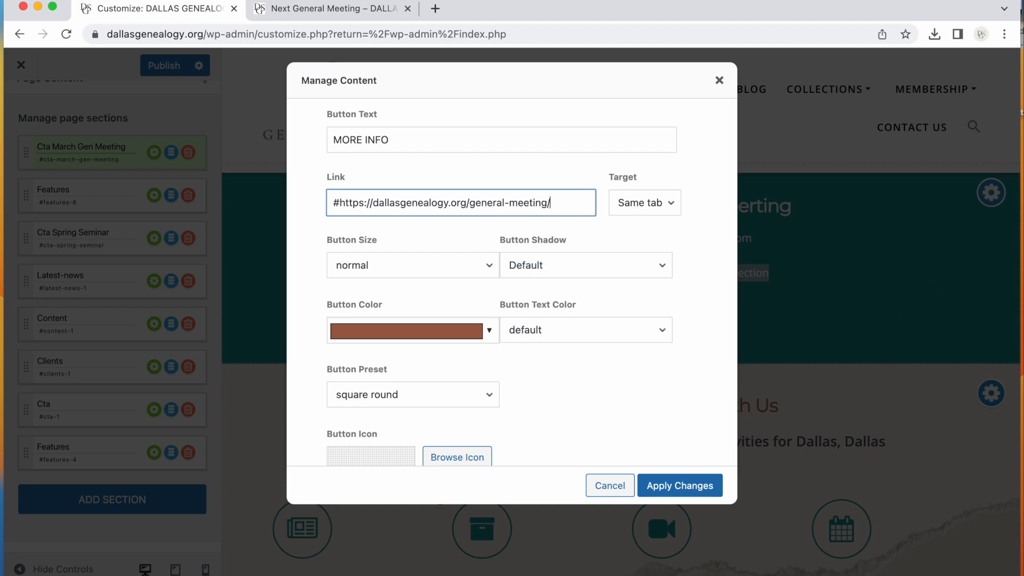
click(679, 485)
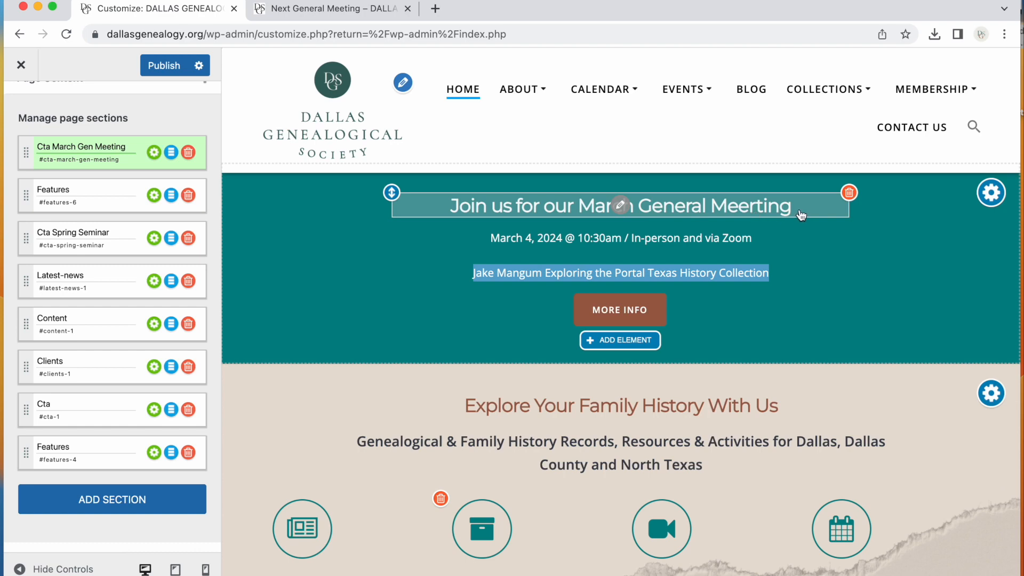
Correct the heading's misspelling so it reads "March General Meeting"
click(774, 209)
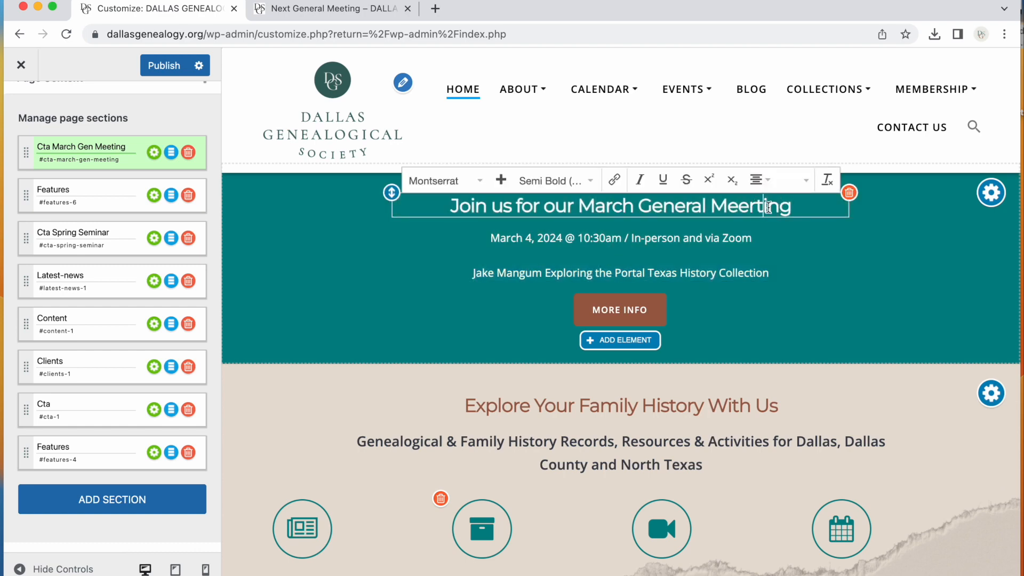
key(Left)
key(BackSpace)
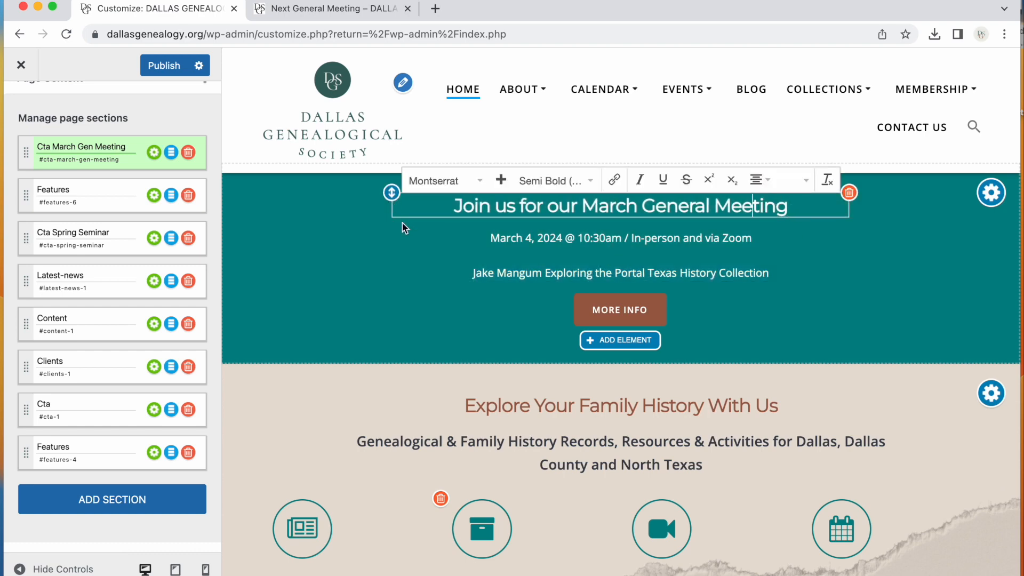
Change the year in the date to 2023 and add a dash between the speaker's name and the topic
click(558, 238)
click(564, 238)
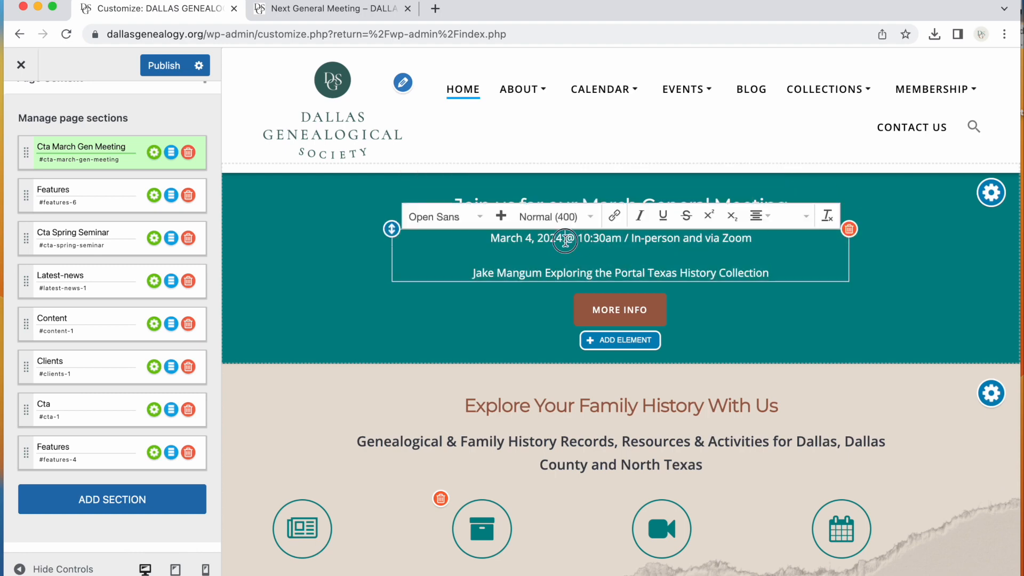
key(BackSpace)
text(3)
click(545, 273)
text(-)
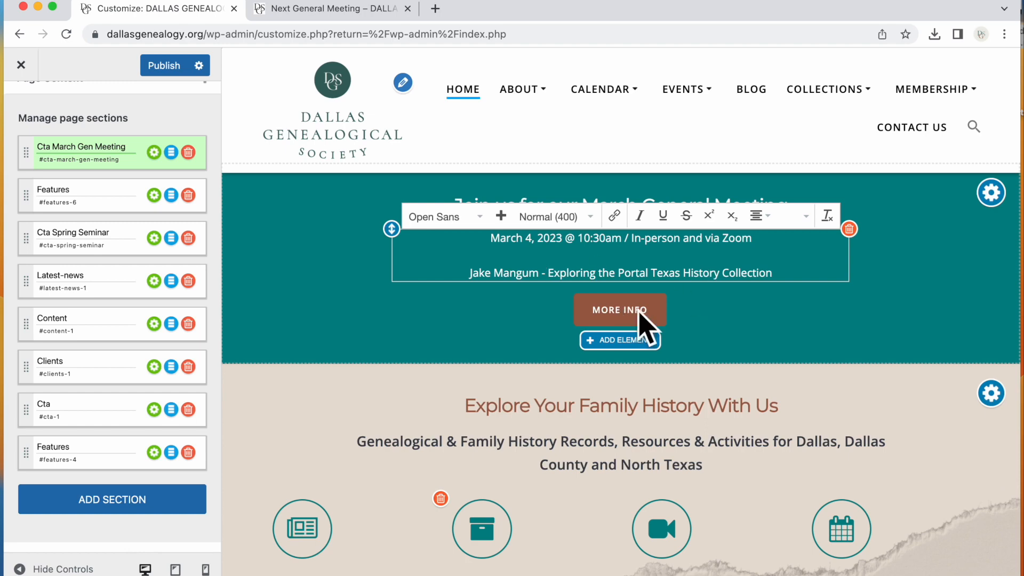
click(779, 335)
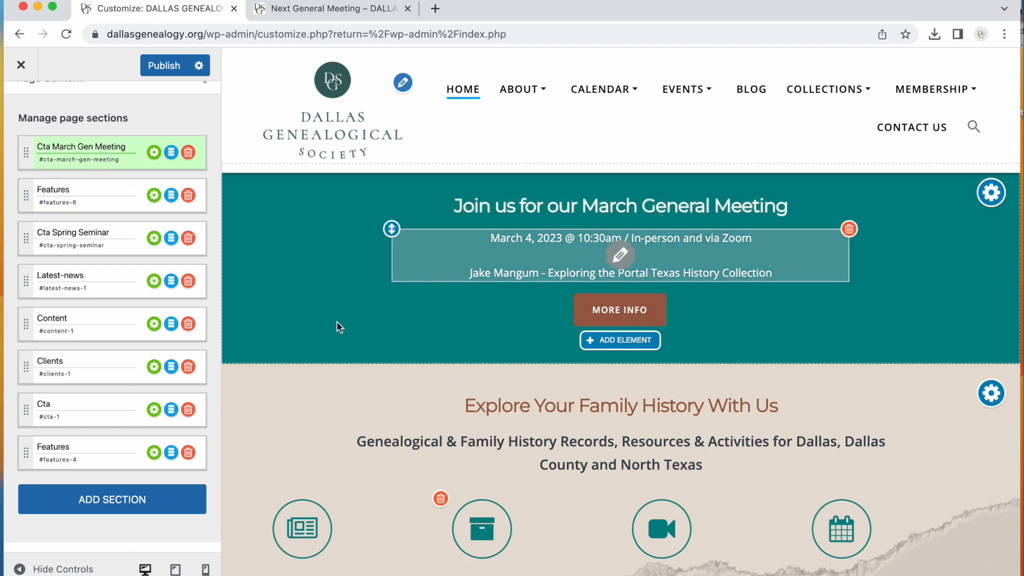
Publish the Customizer changes
click(175, 68)
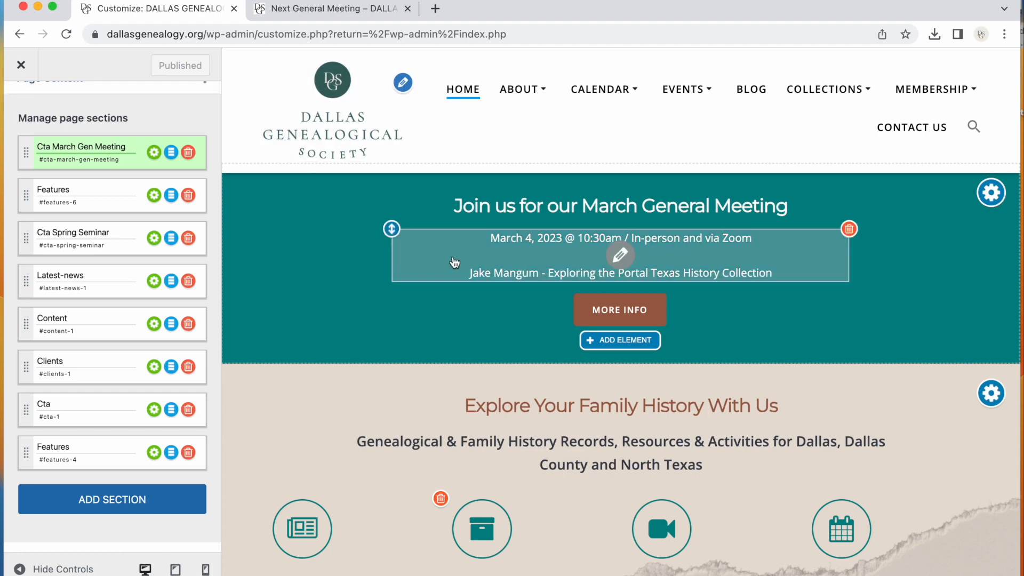
scroll(516, 425, down, 10)
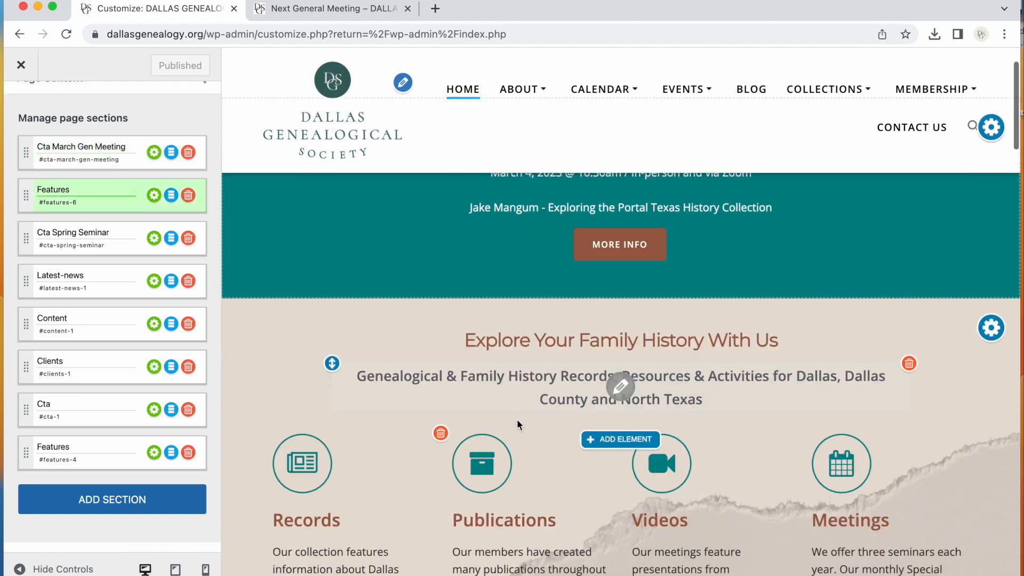
scroll(516, 418, down, 3)
scroll(517, 418, up, 15)
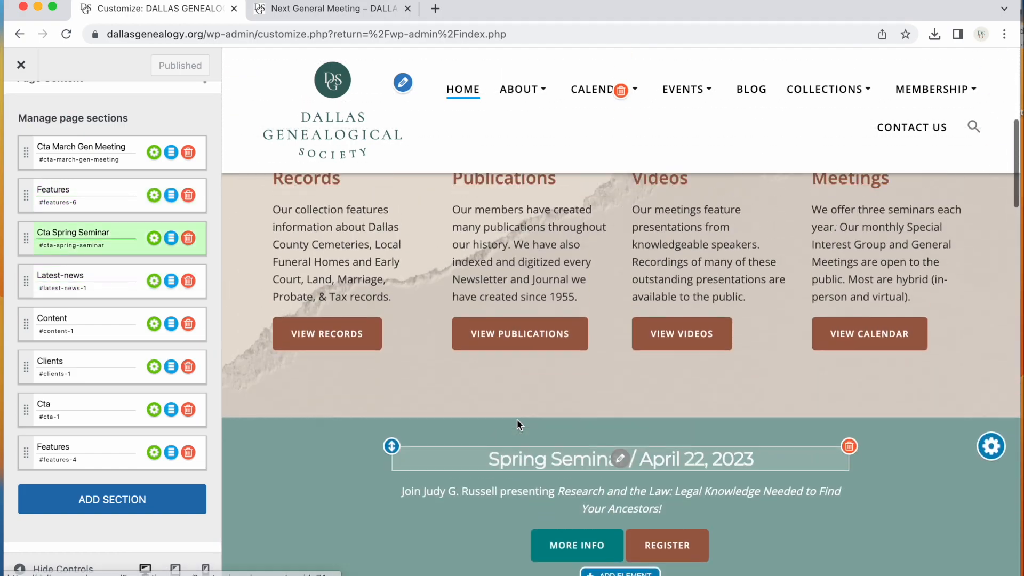
Open dallasgenealogy.org in a new browser tab
click(435, 8)
text(daallas)
key(BackSpace)
key(BackSpace)
key(BackSpace)
key(BackSpace)
key(BackSpace)
text(llas)
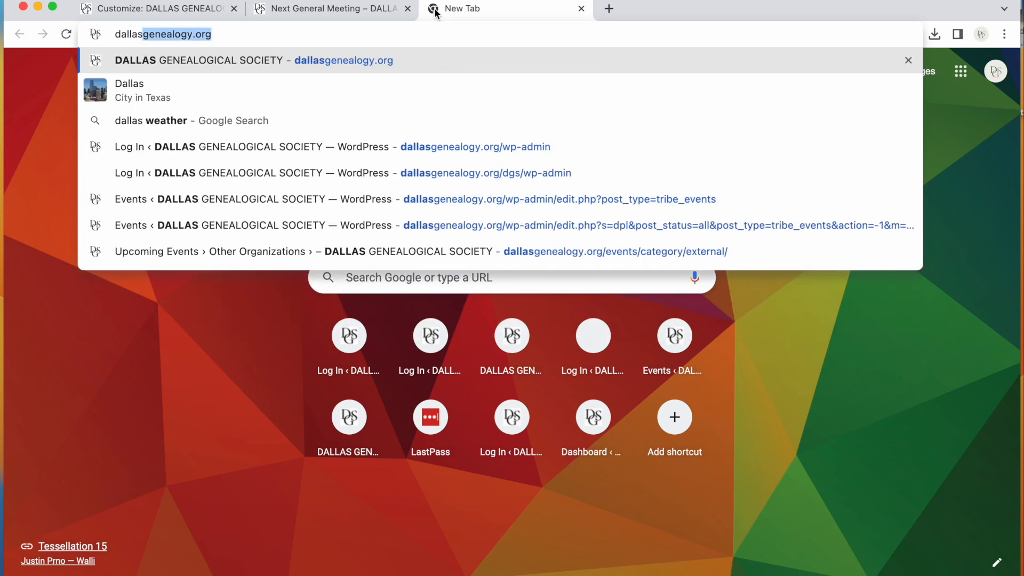
key(Return)
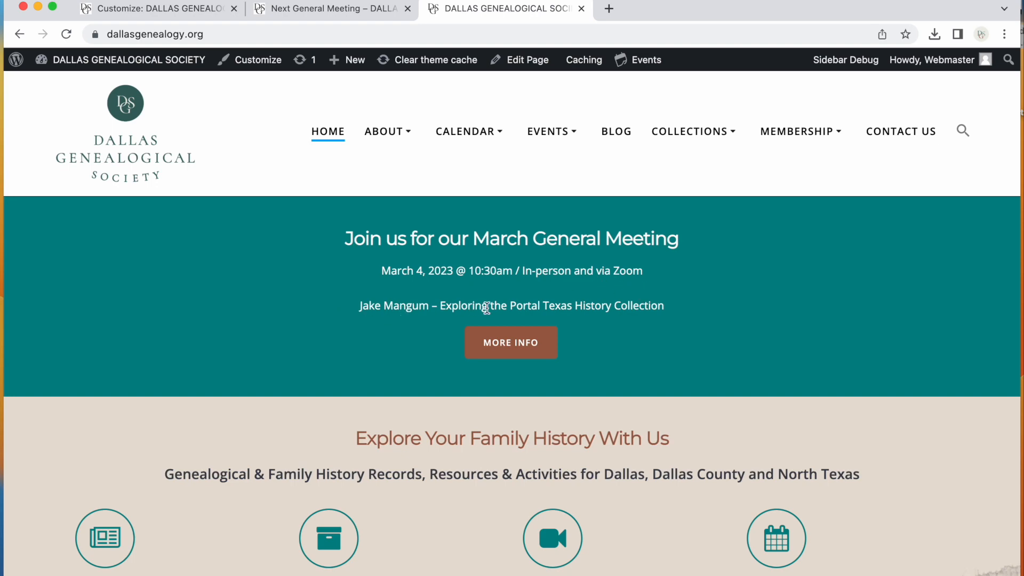
Test the MORE INFO button on the live home page and return to the home page
click(508, 351)
scroll(505, 422, down, 3)
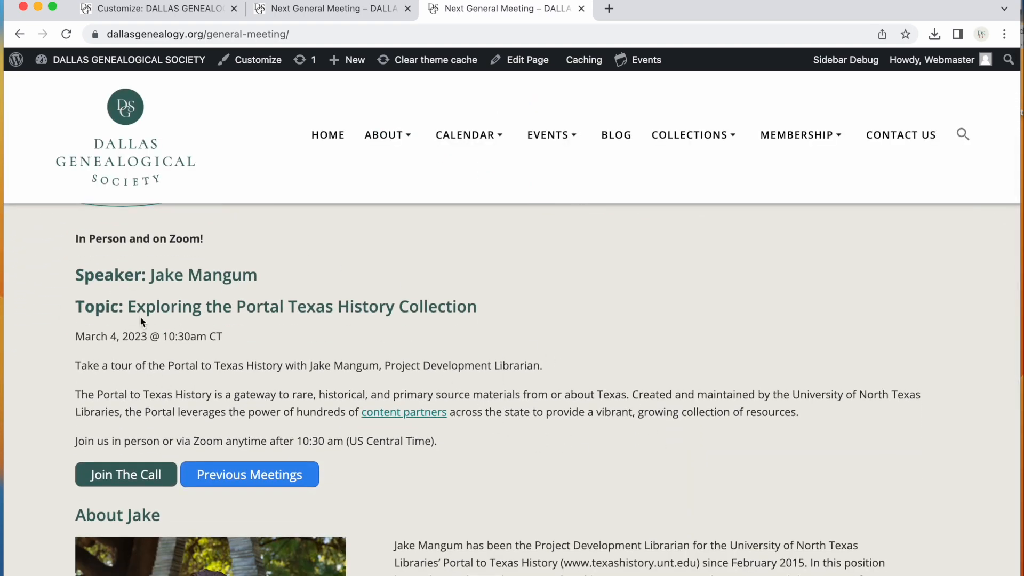
scroll(142, 320, down, 3)
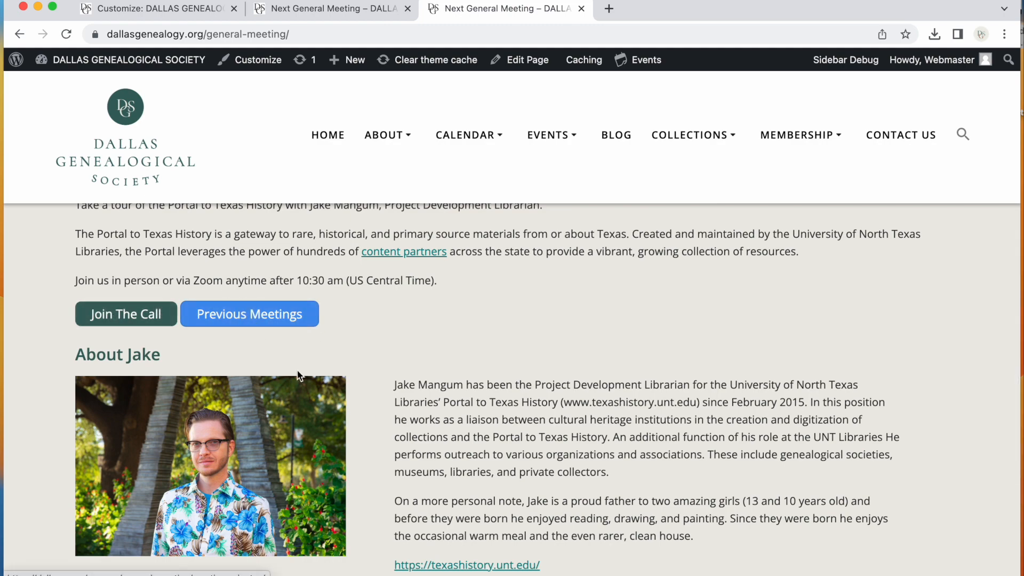
scroll(290, 366, down, 3)
scroll(312, 377, up, 4)
scroll(312, 377, up, 5)
click(198, 210)
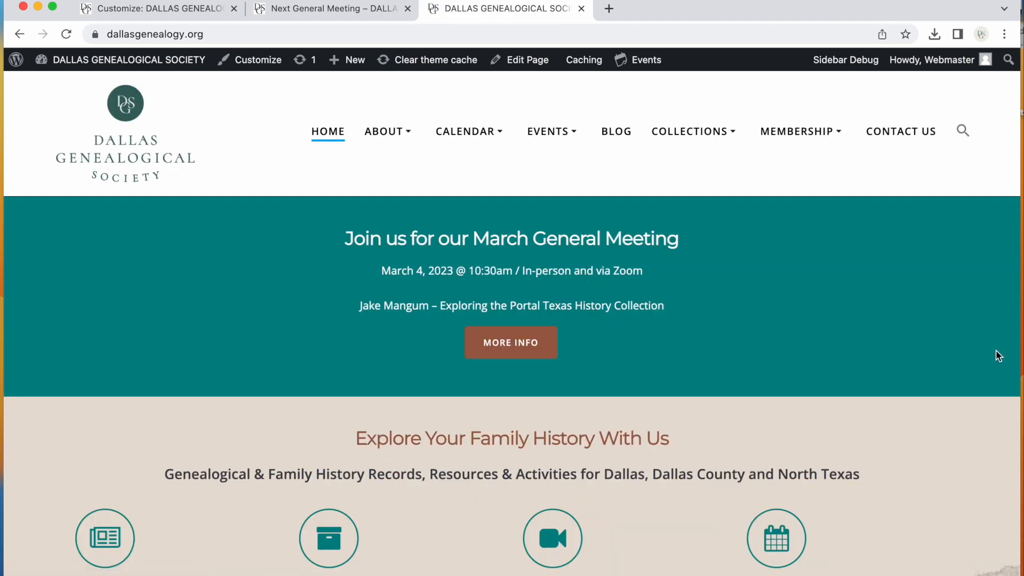
Scroll through the live home page to review the order of its sections below the meeting announcement
scroll(996, 350, down, 2)
scroll(753, 417, down, 3)
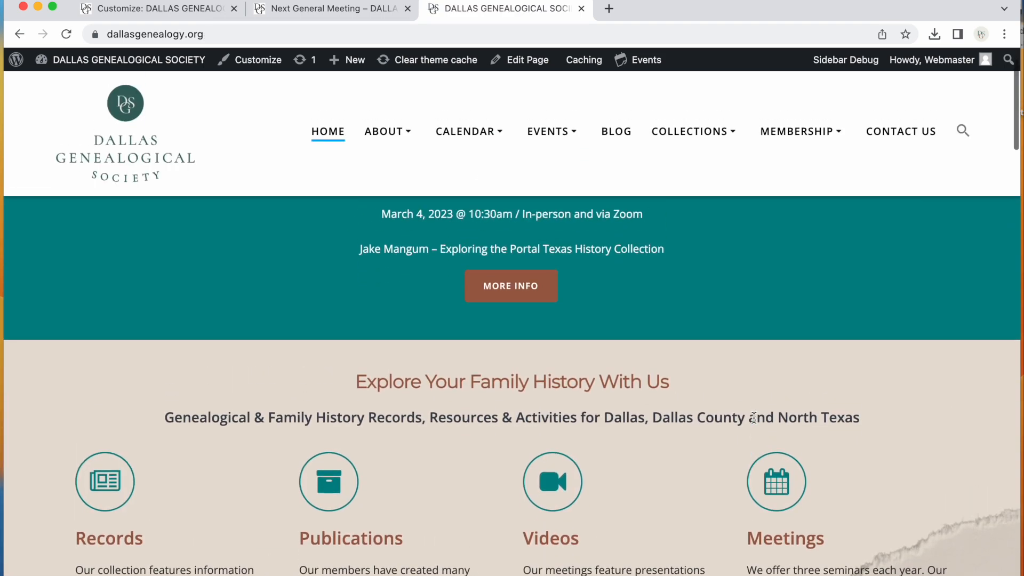
scroll(754, 421, down, 8)
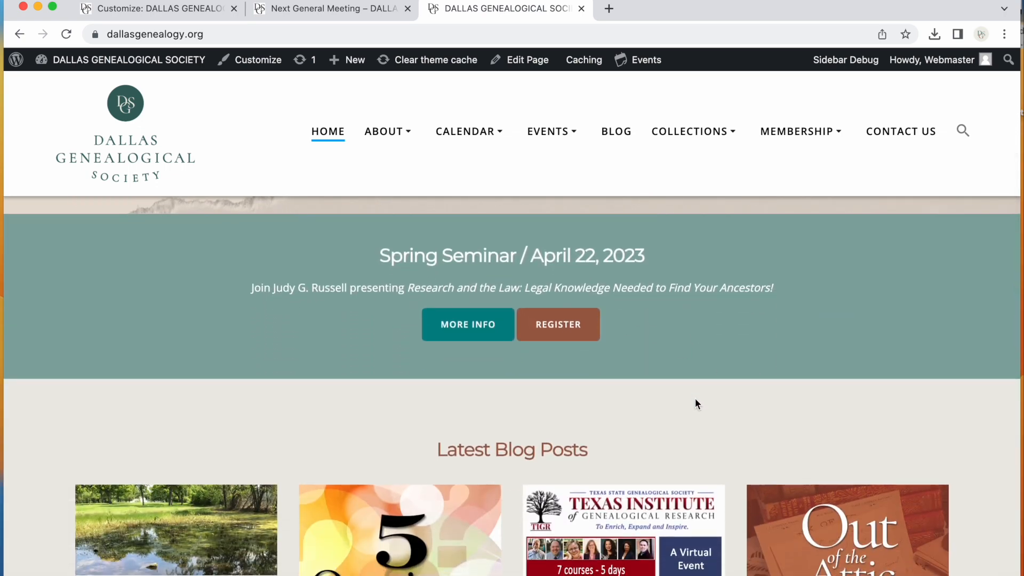
scroll(696, 399, up, 8)
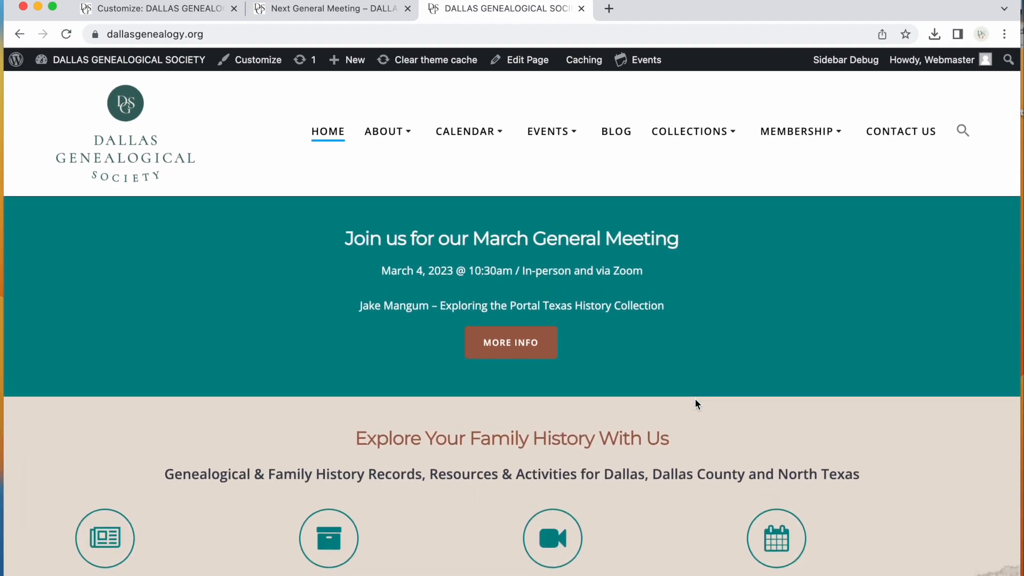
scroll(695, 398, down, 9)
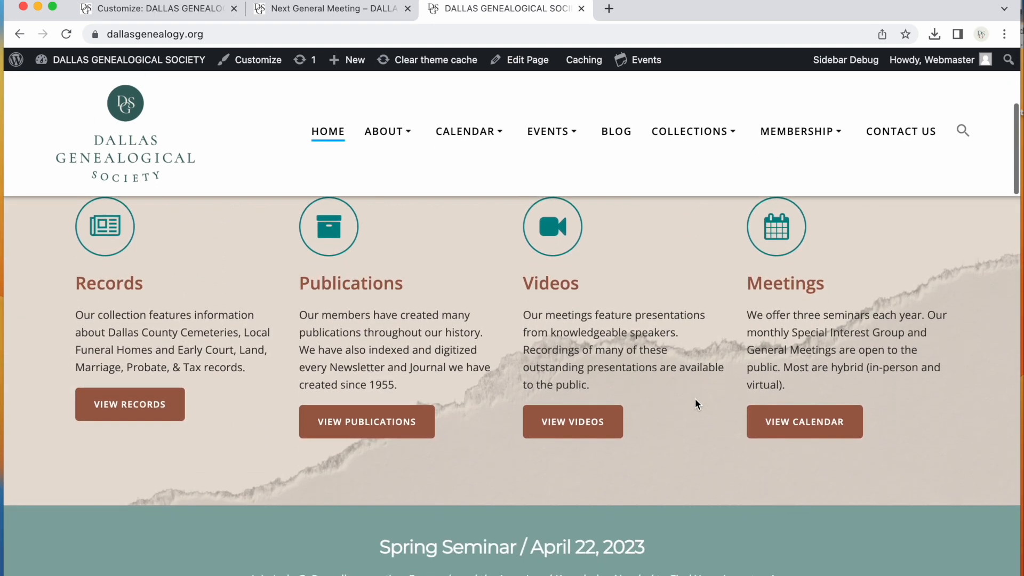
scroll(695, 400, down, 9)
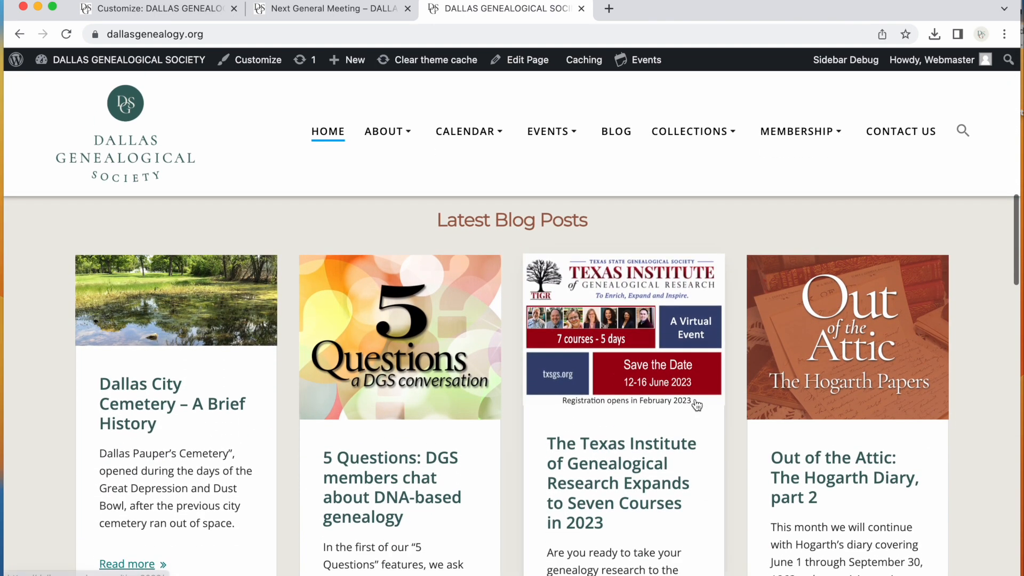
scroll(695, 403, down, 9)
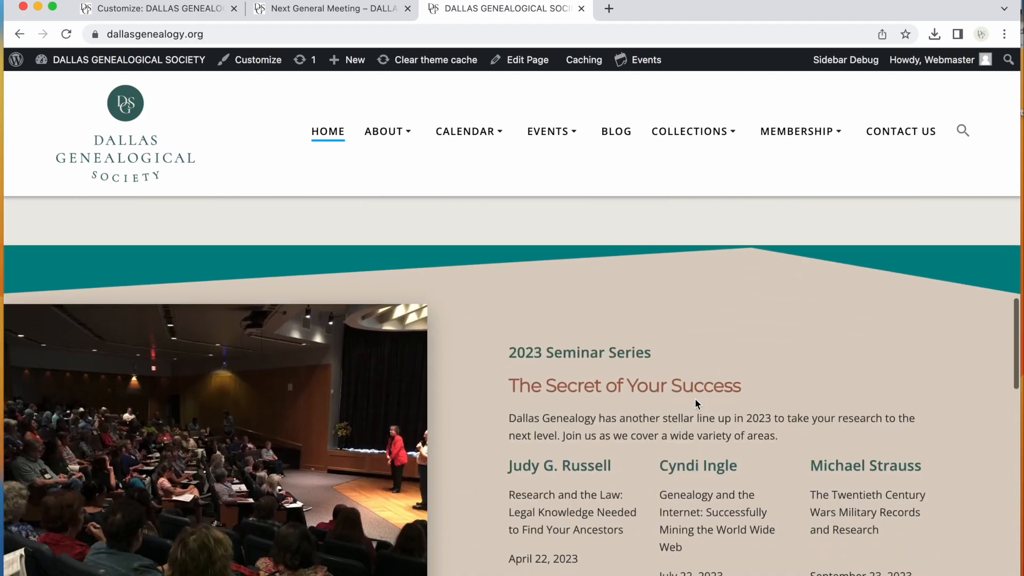
scroll(696, 400, up, 20)
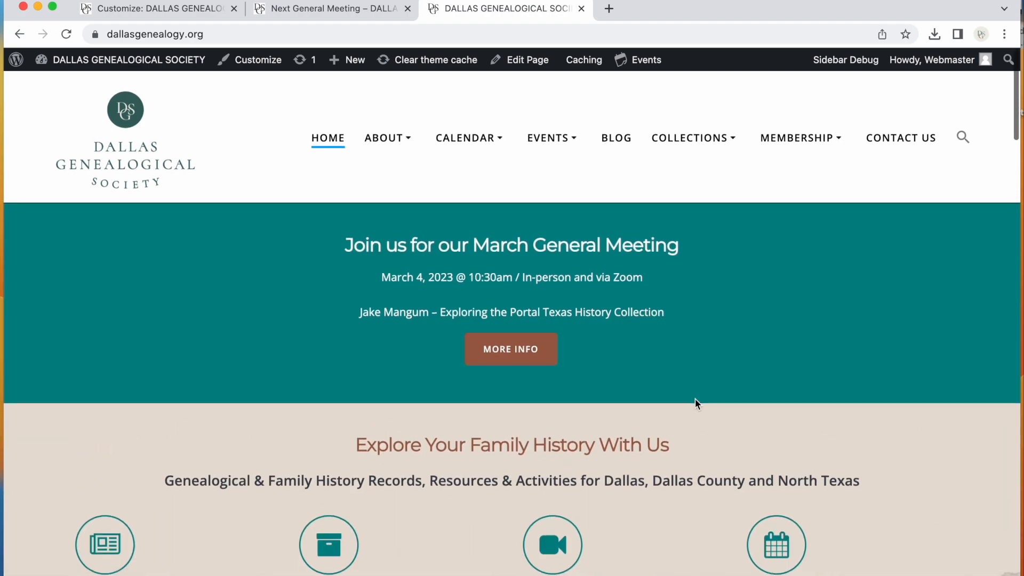